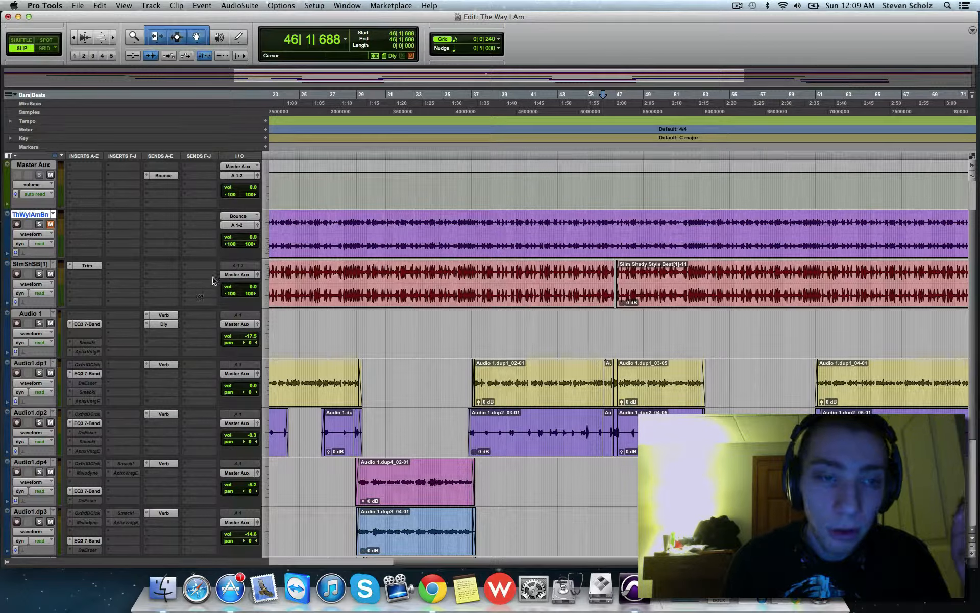
Mute the SlmShSB[1] beat track
left_click(50, 274)
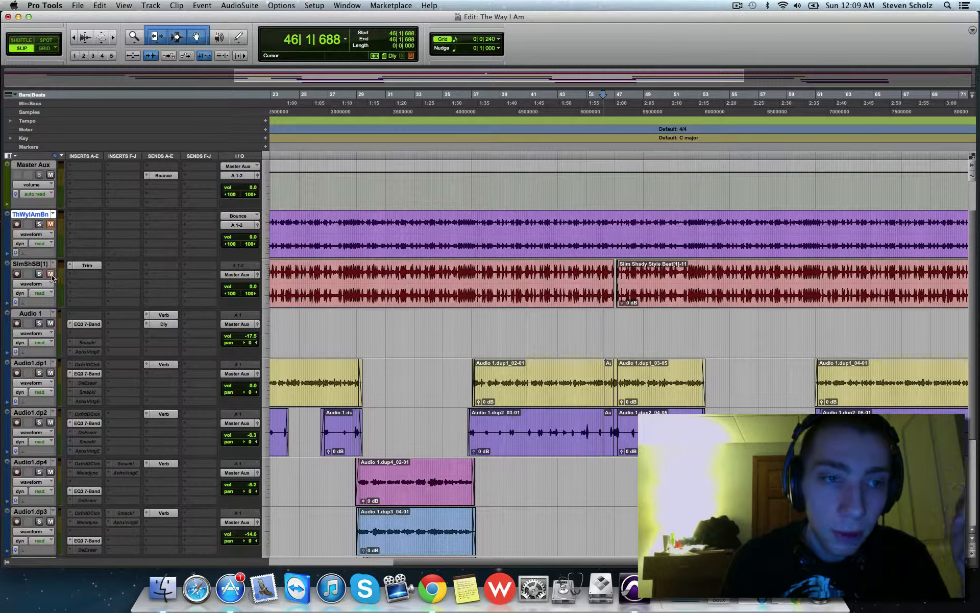
scroll(375, 370, "down", 1)
scroll(375, 369, "down", 2)
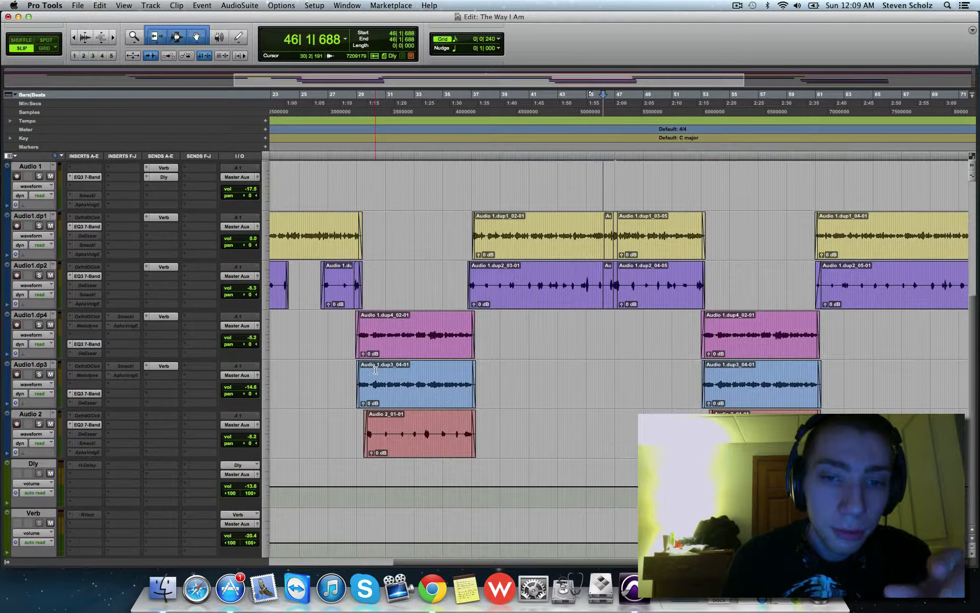
left_click_drag(433, 562, 301, 560)
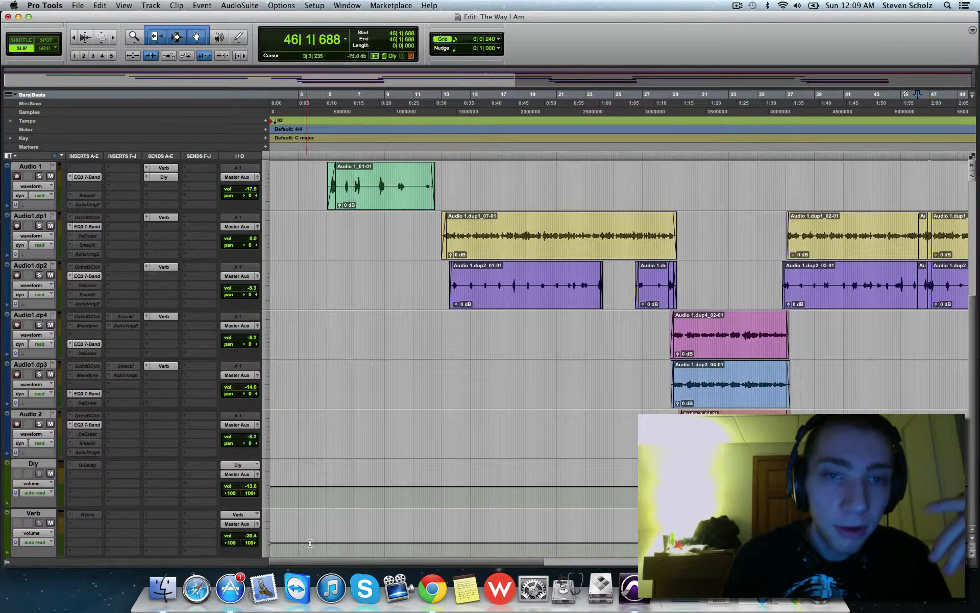
scroll(323, 536, "up", 2)
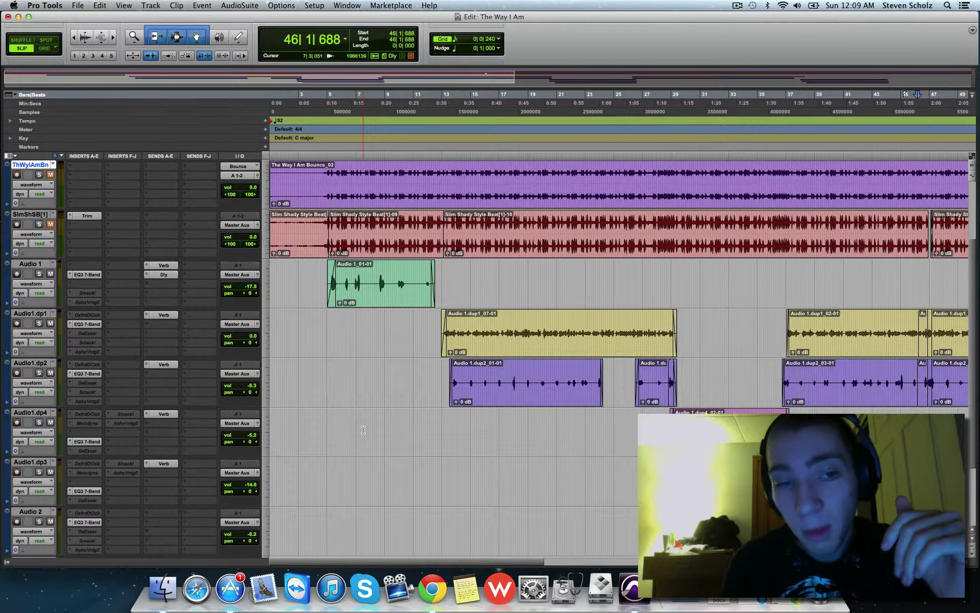
scroll(365, 439, "down", 1)
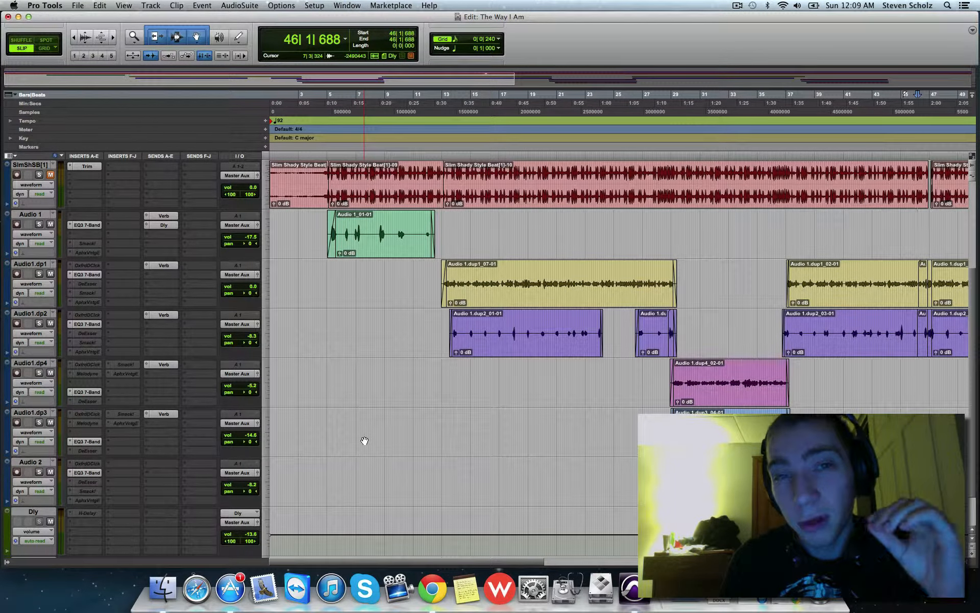
scroll(364, 440, "up", 1)
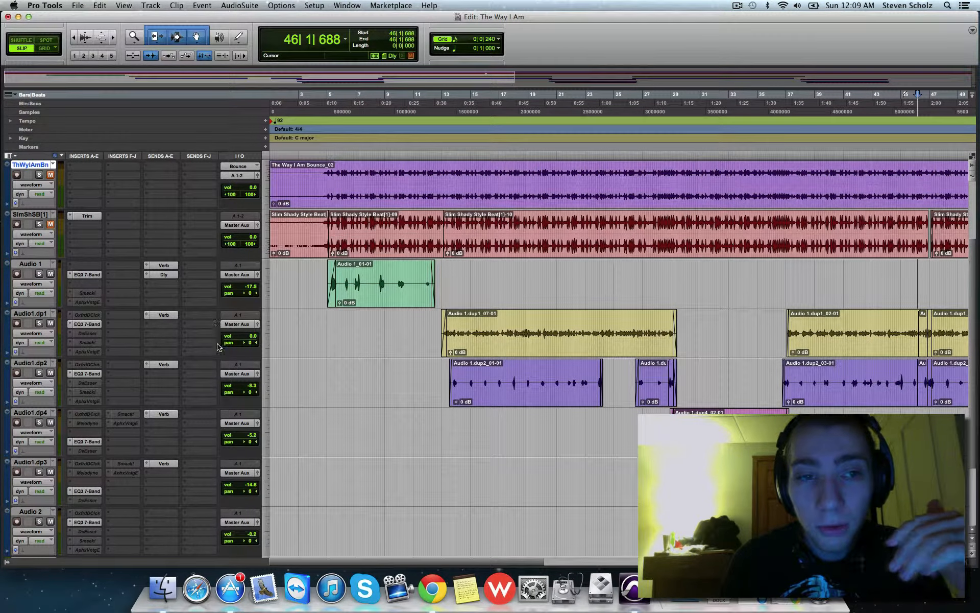
Hide the Inserts F-J and Sends F-J columns in the Edit window
left_click(12, 156)
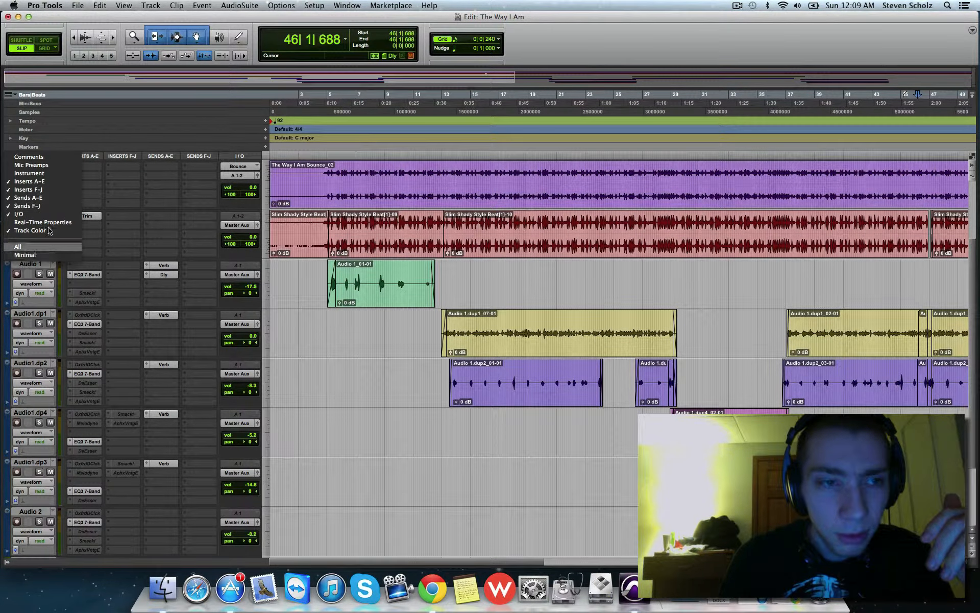
left_click(46, 189)
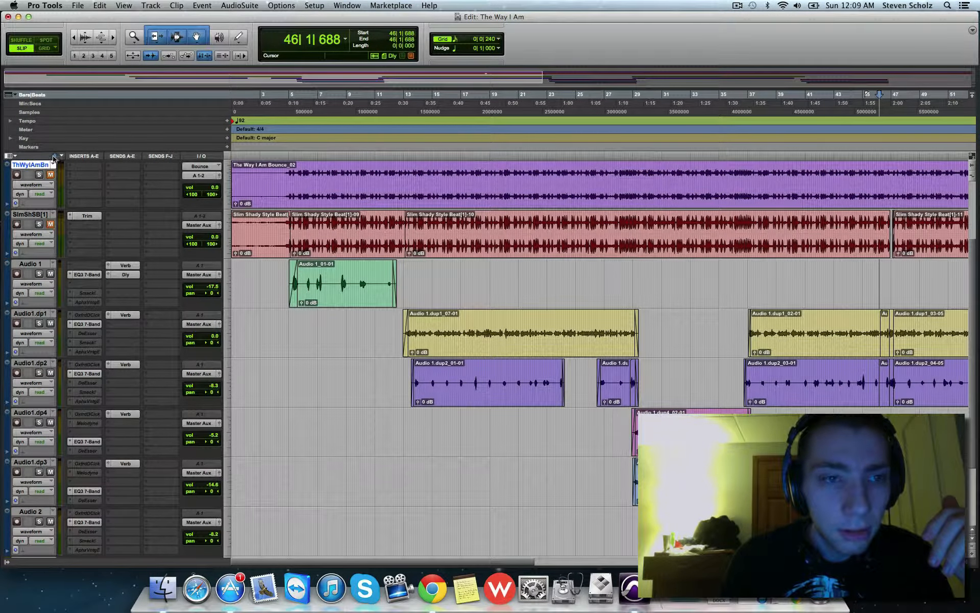
left_click(12, 156)
left_click(46, 206)
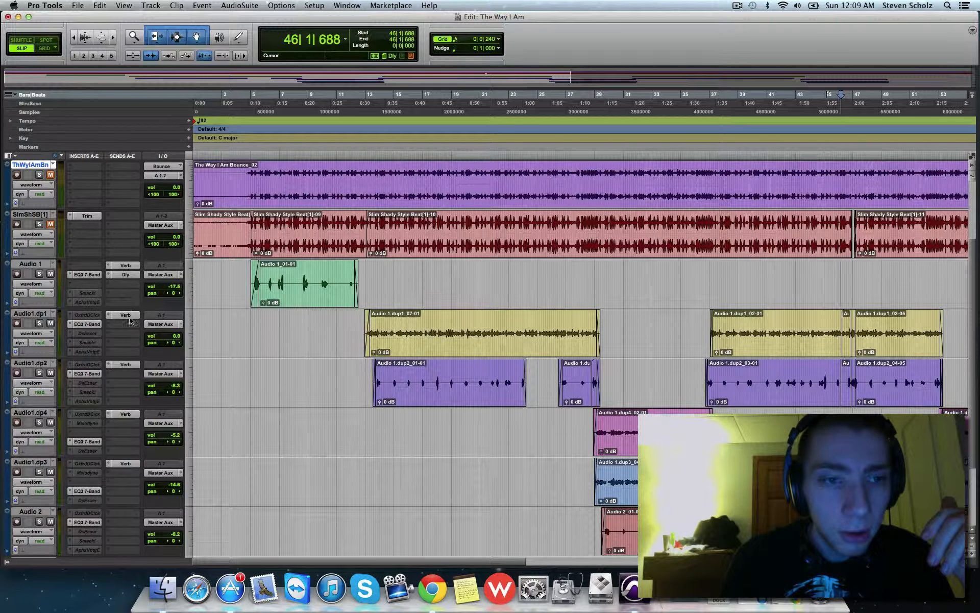
Open the Verb and Dly sends of the Audio 1 track to view their send controls
scroll(115, 214, "down", 3)
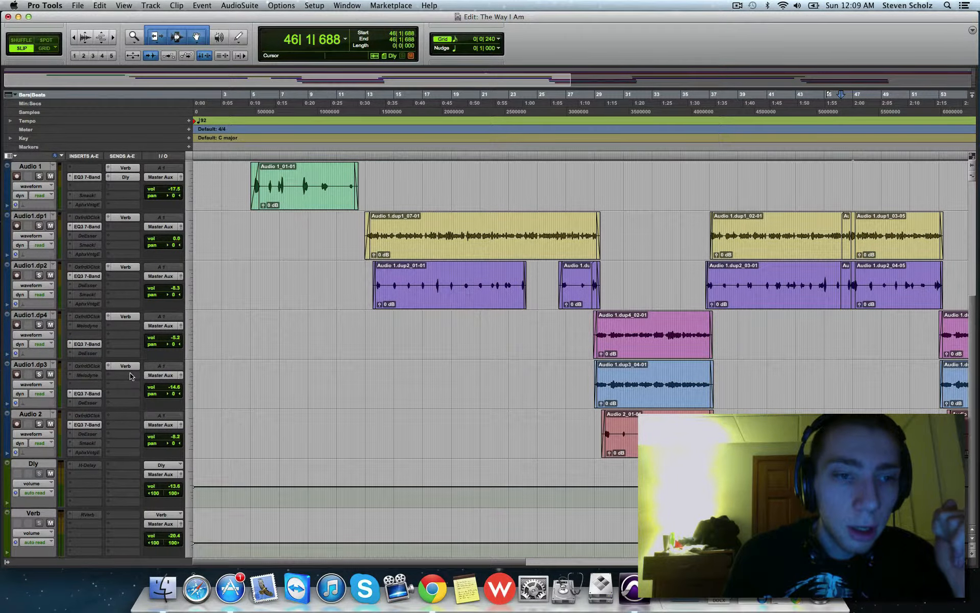
scroll(130, 376, "up", 3)
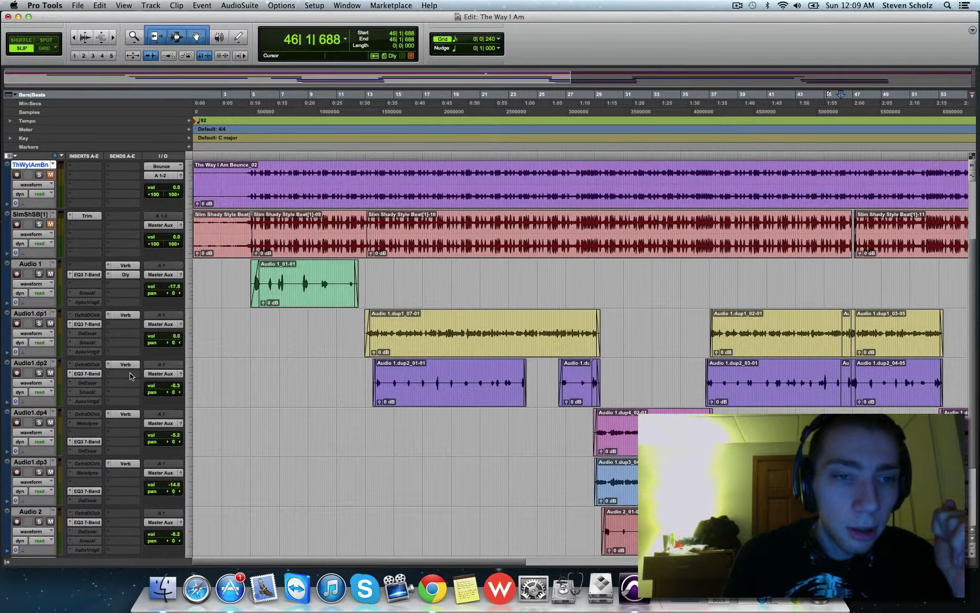
left_click(127, 265)
left_click(127, 276)
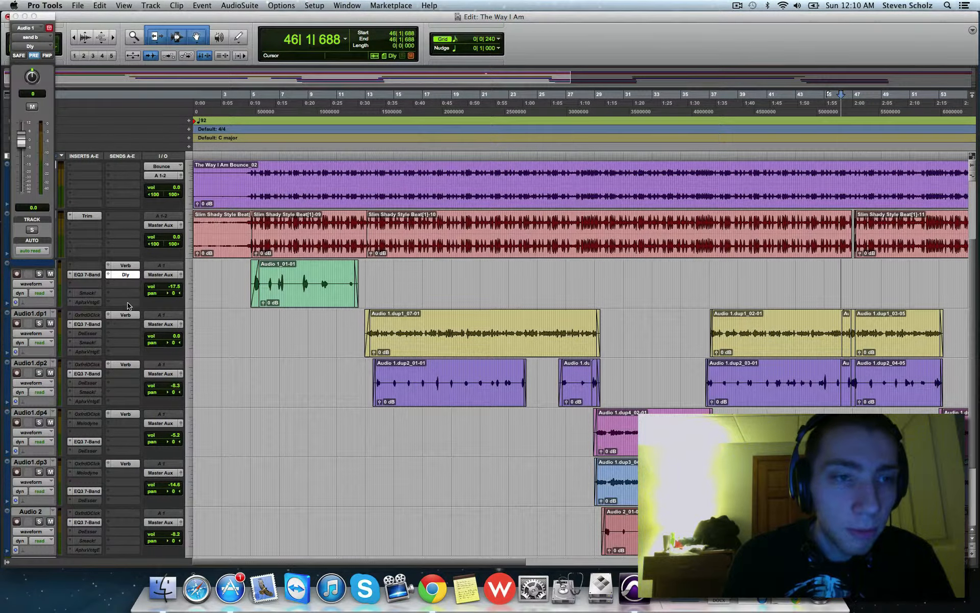
Examine the Dly and Verb aux tracks and open the H-Delay insert on Dly
scroll(125, 326, "down", 3)
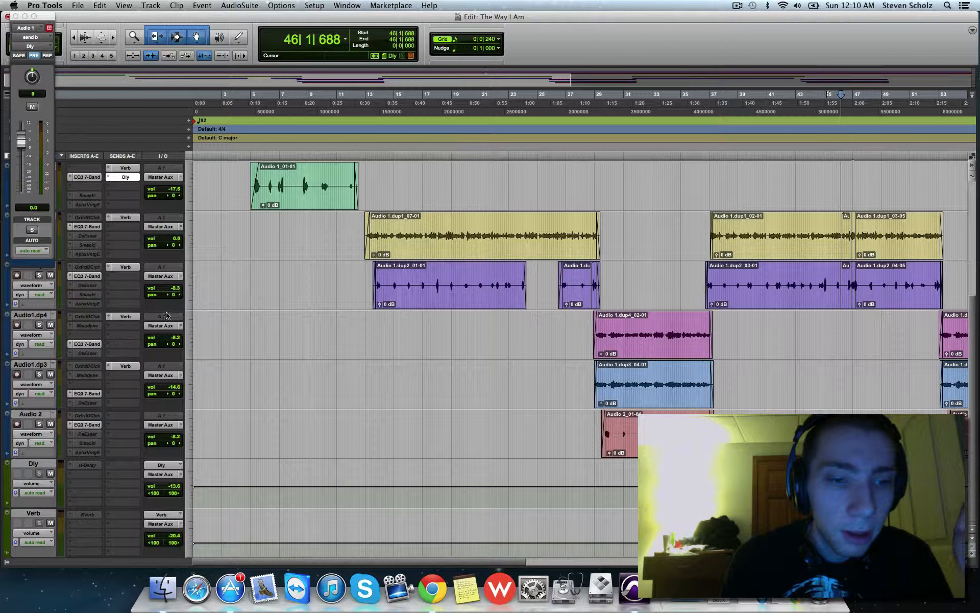
left_click(39, 467)
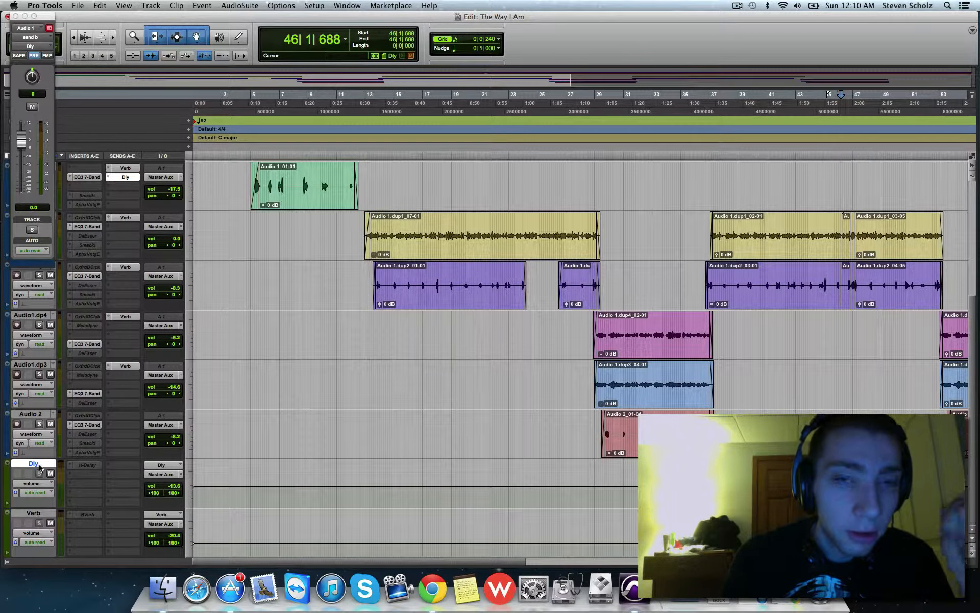
left_click(34, 514)
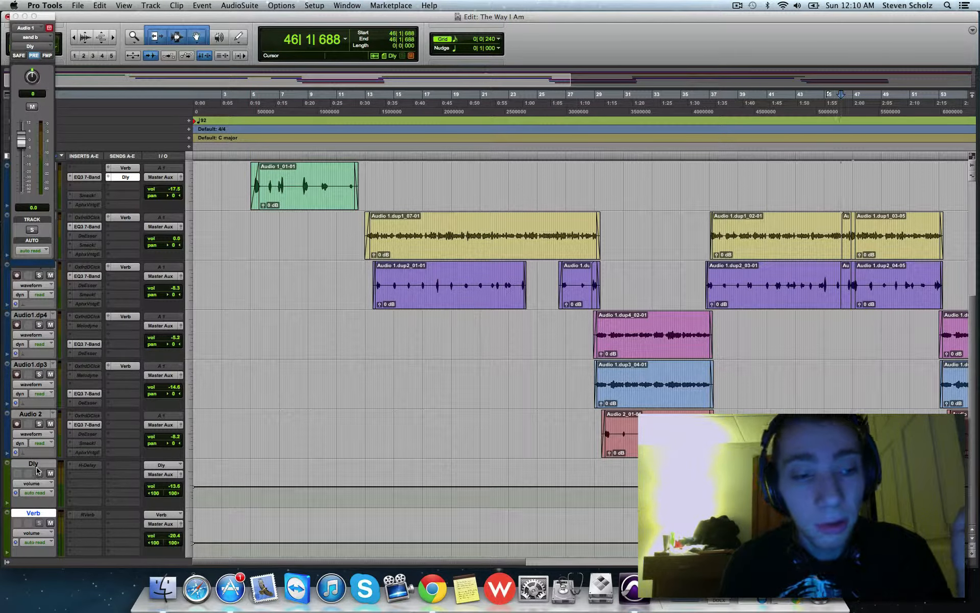
left_click(40, 465)
left_click(37, 514)
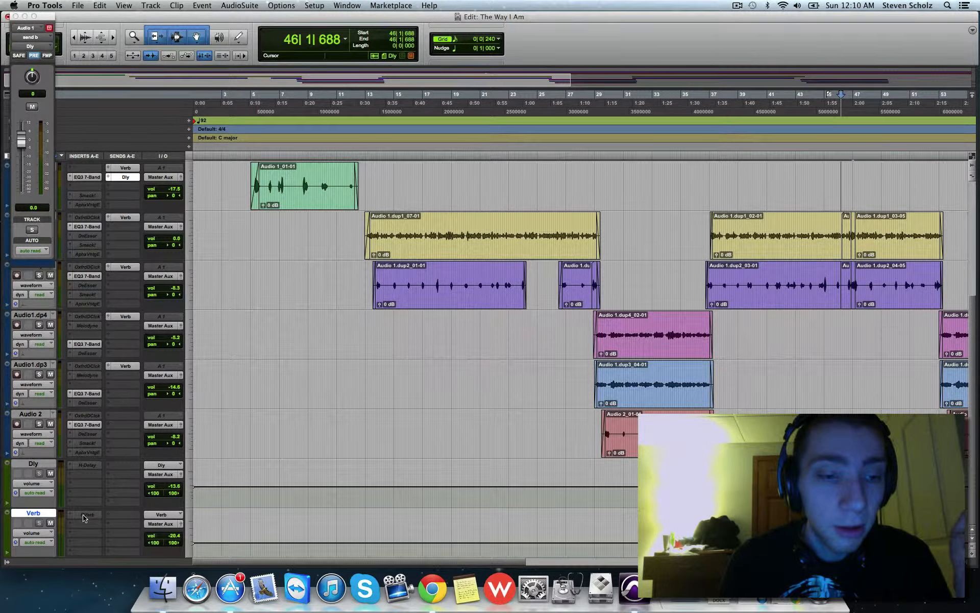
left_click(86, 465)
left_click(90, 522)
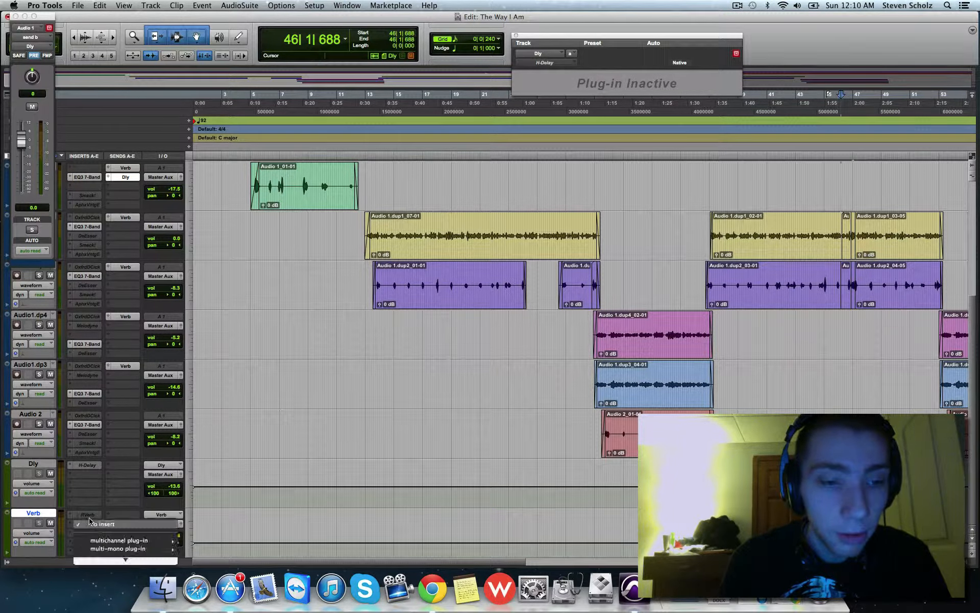
left_click(104, 526)
Select the Audio 1_01-01 clip and remove the Verb and Dly sends from the Audio 1 track
scroll(88, 433, "up", 2)
scroll(129, 413, "down", 1)
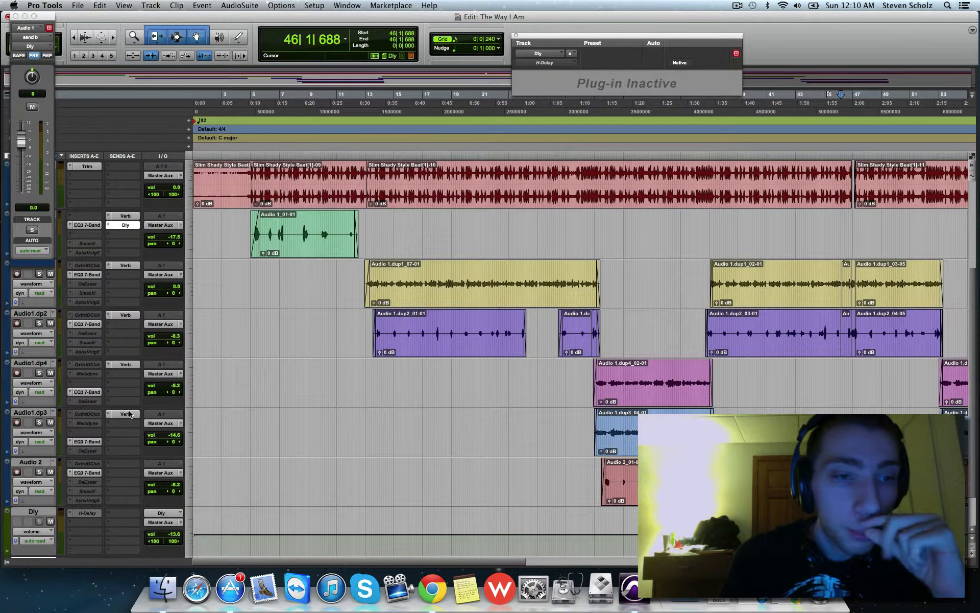
scroll(129, 414, "up", 1)
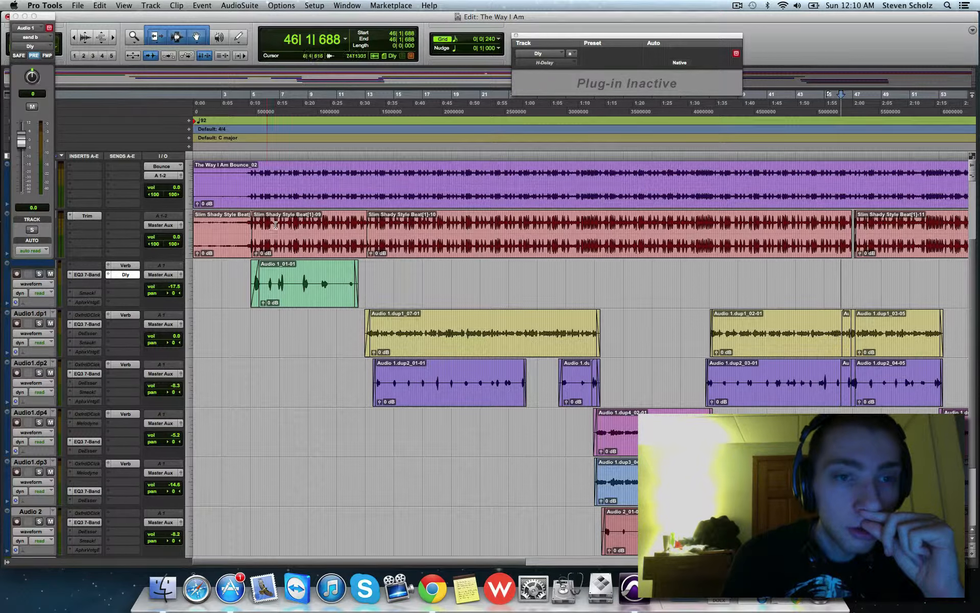
left_click(276, 294)
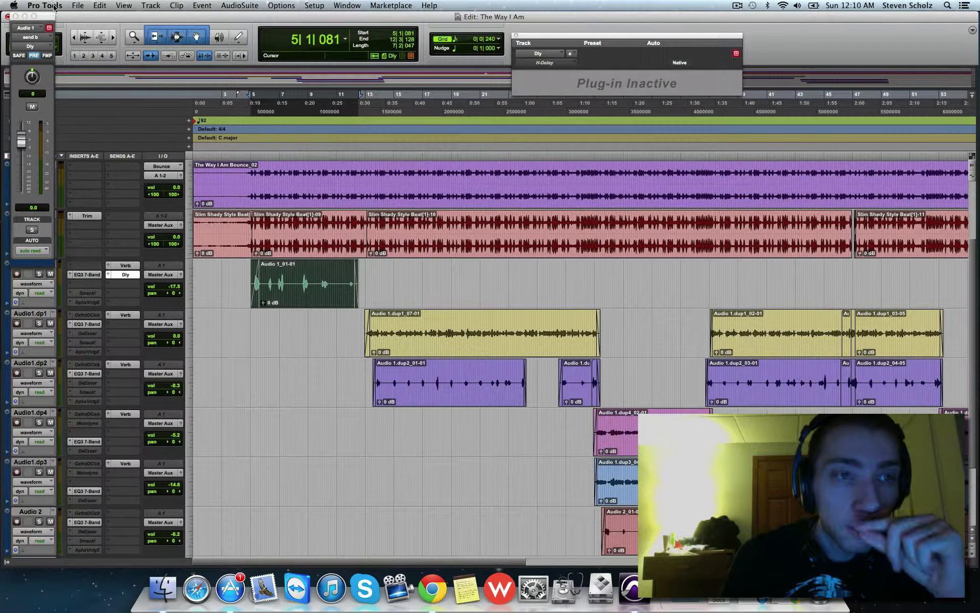
left_click(16, 17)
left_click(110, 278)
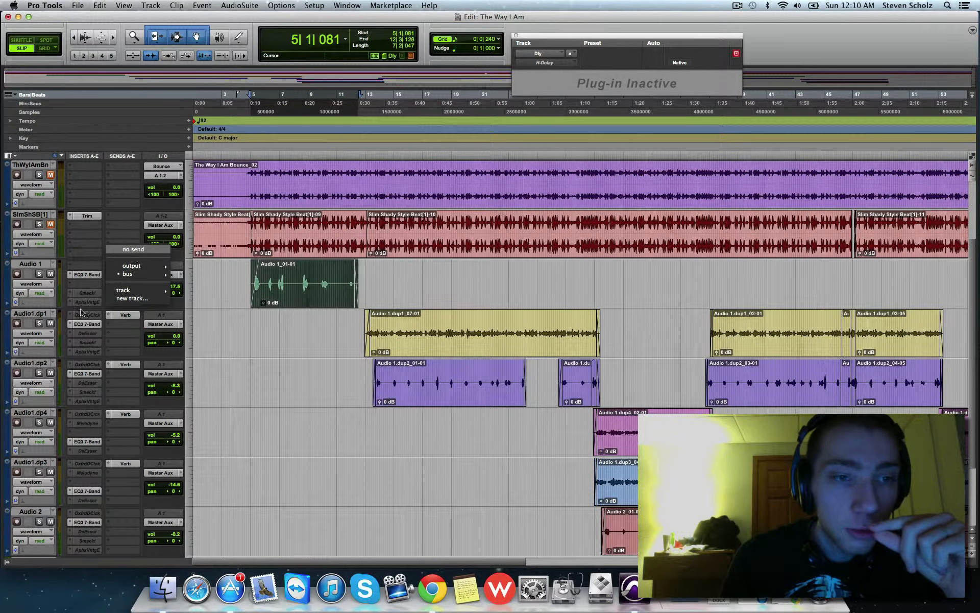
left_click(81, 313)
Assign send A of the Audio 1 track to the Dly (Stereo) bus and move its send window over the timeline
left_click(116, 269)
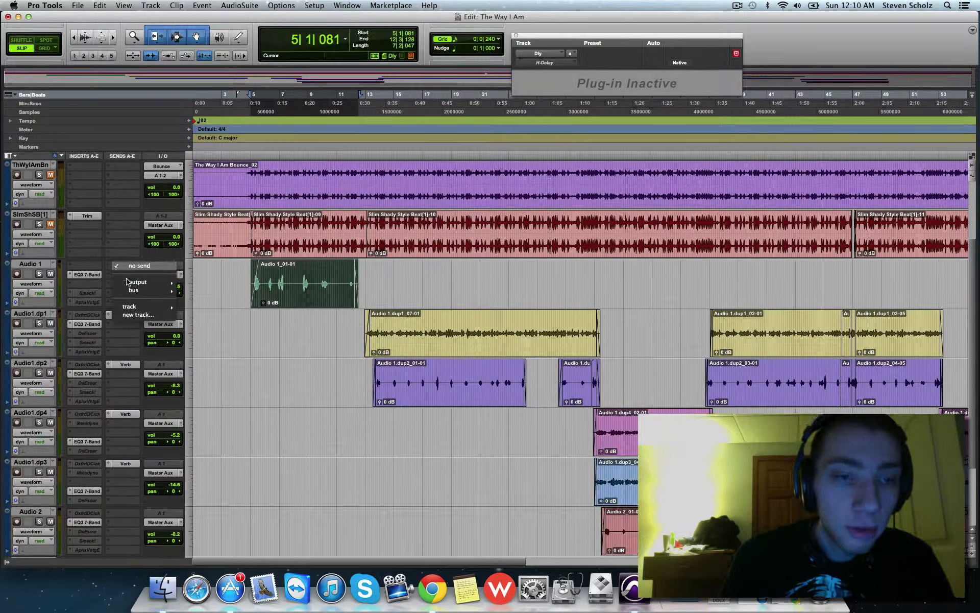
mouse_move(157, 294)
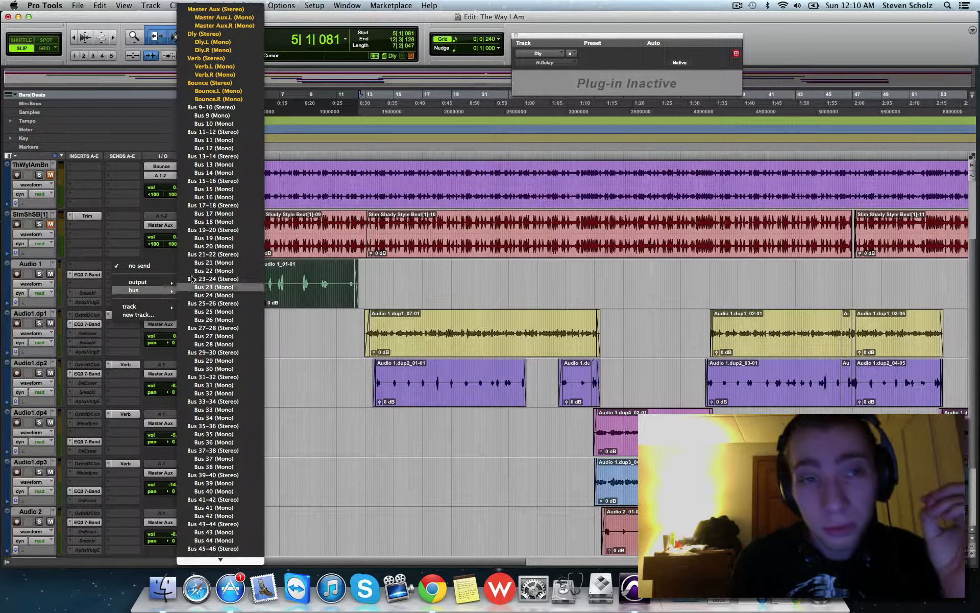
left_click(208, 35)
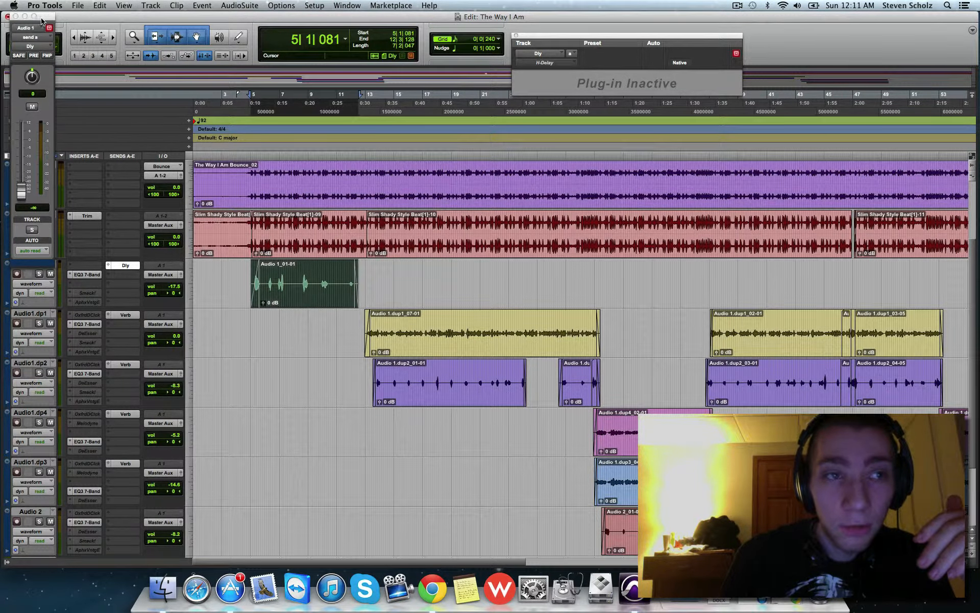
left_click_drag(42, 21, 529, 106)
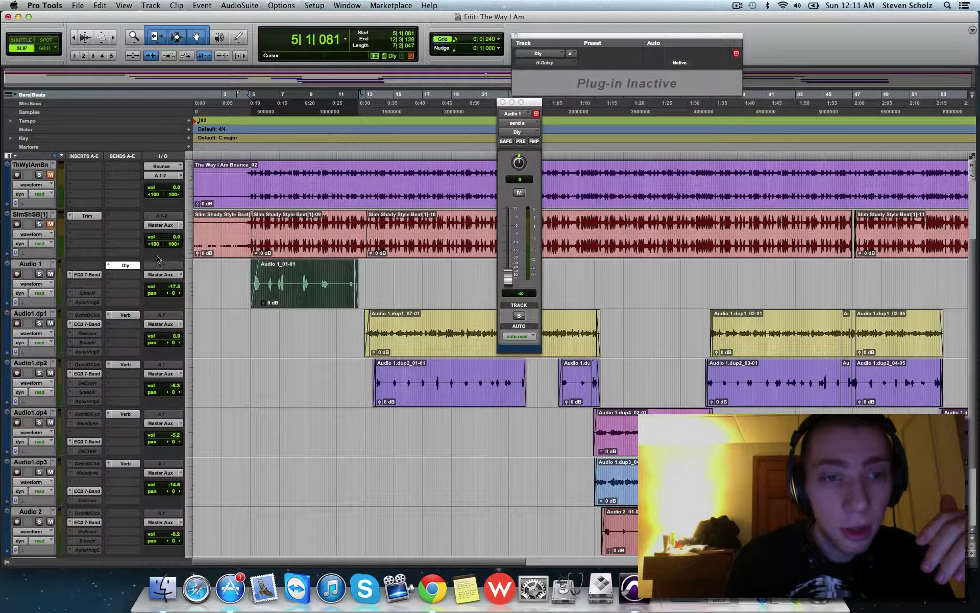
right_click(124, 265)
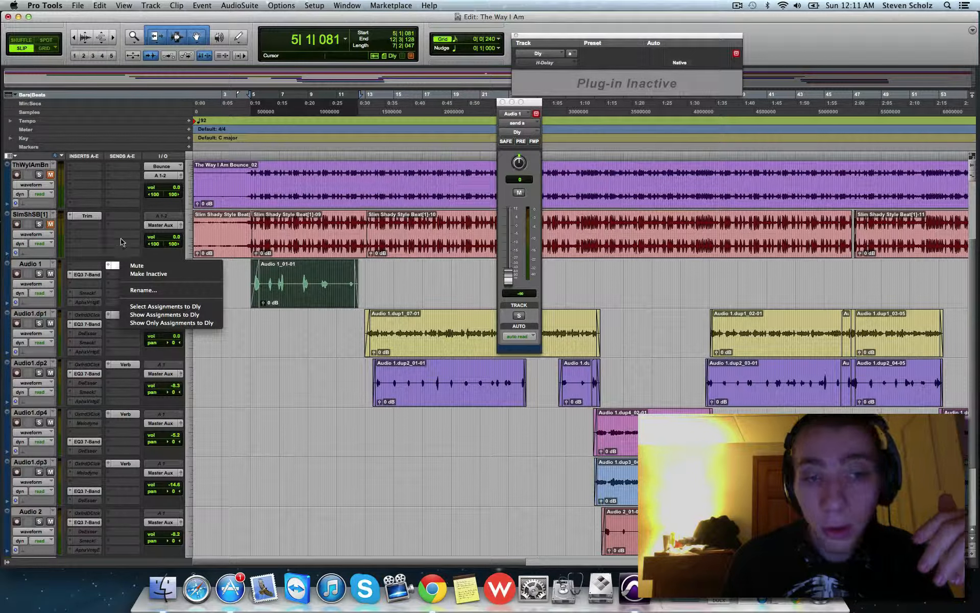
left_click(126, 271)
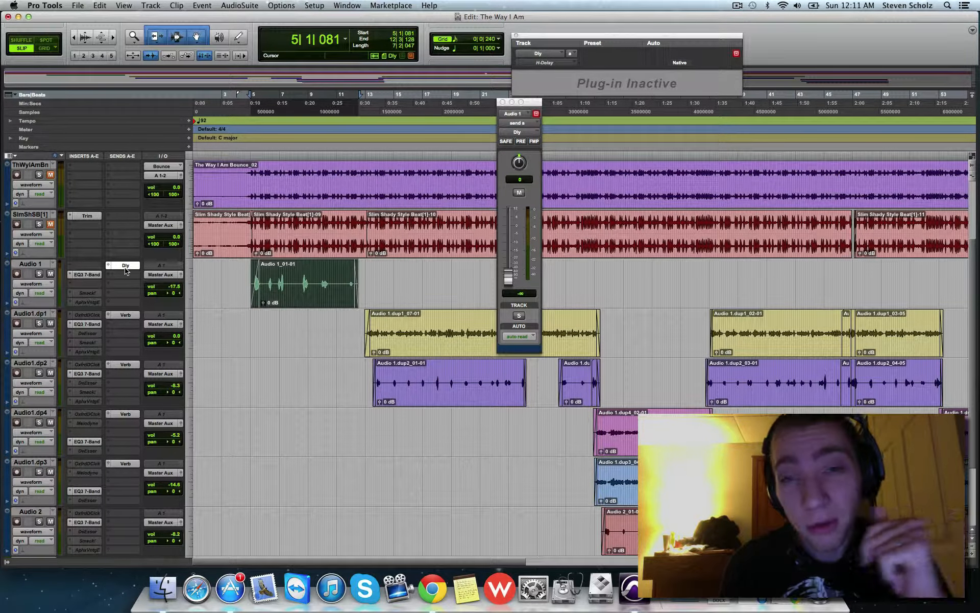
right_click(126, 266)
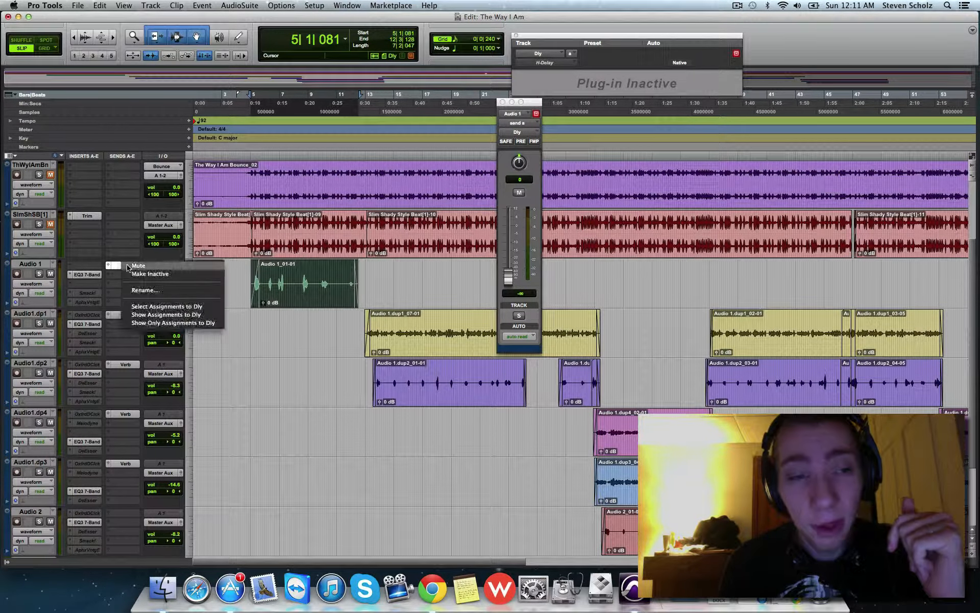
left_click(151, 291)
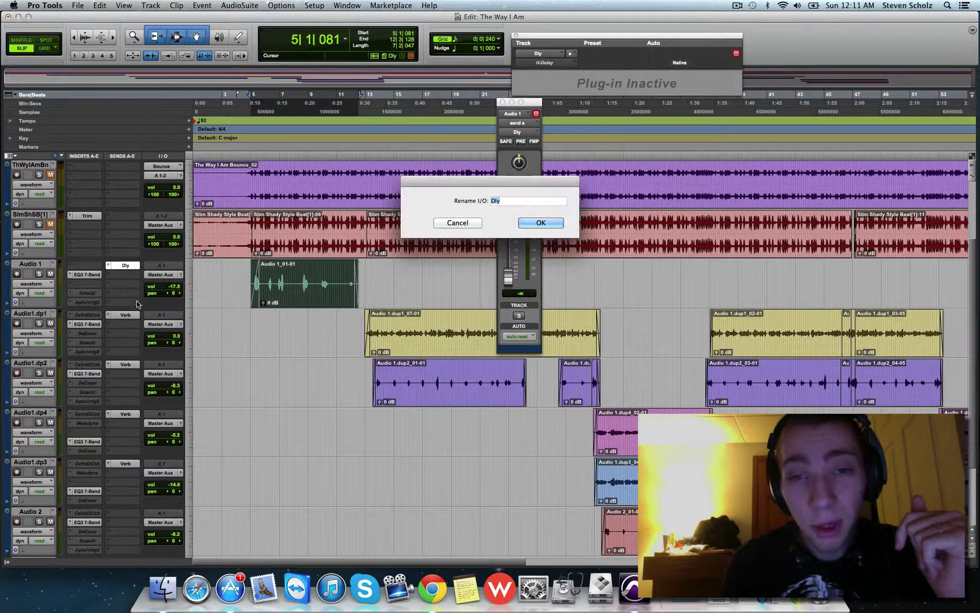
left_click(461, 227)
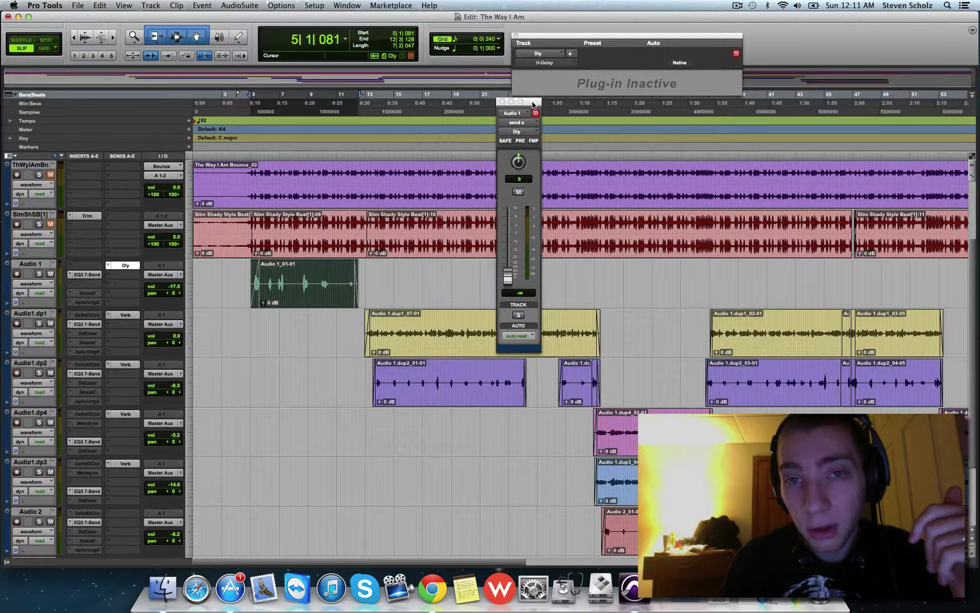
Set the level of Audio 1's Dly send to 0.0 dB and switch the send to pre-fader
left_click_drag(535, 106, 443, 113)
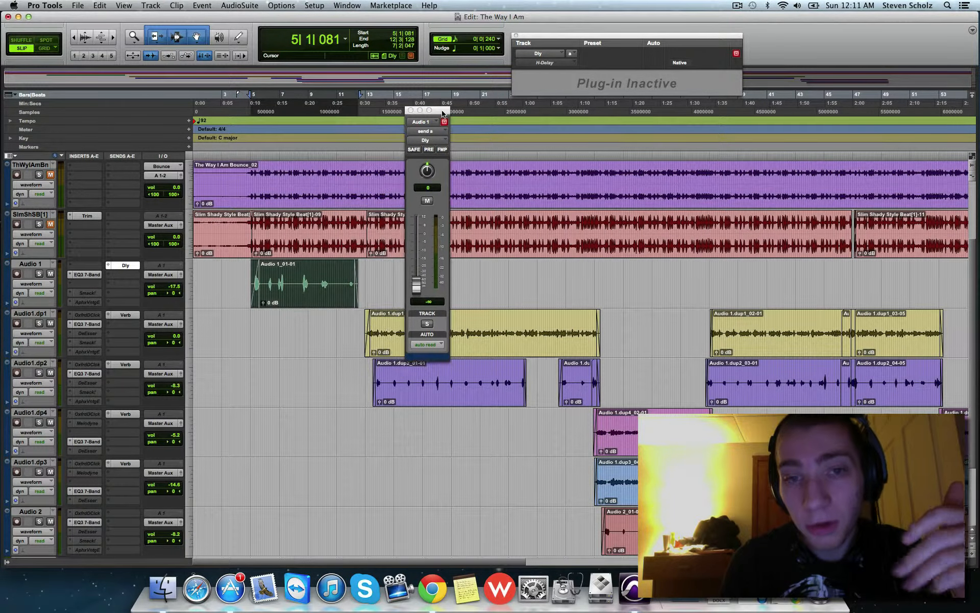
left_click(418, 288, "alt")
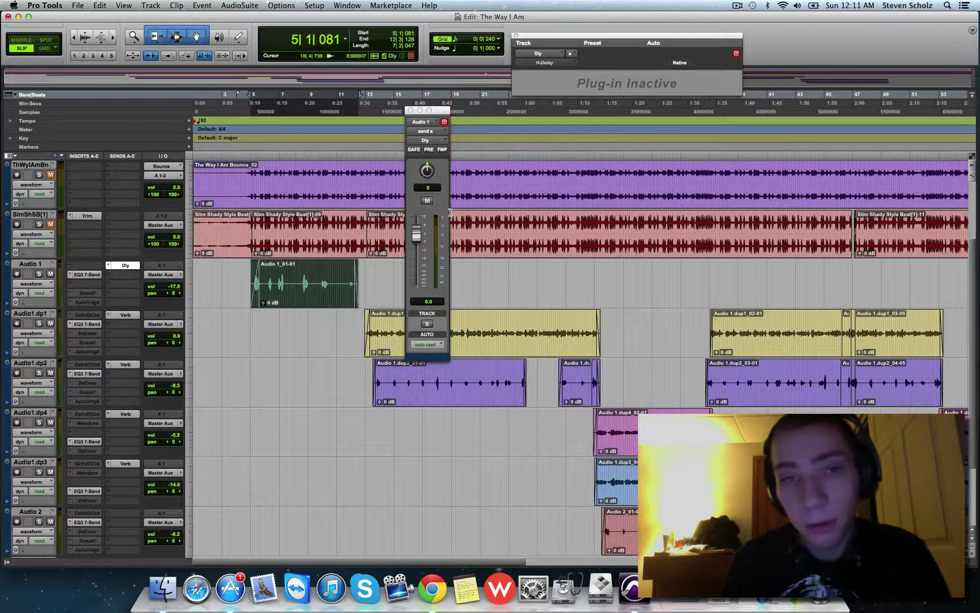
left_click_drag(437, 111, 559, 125)
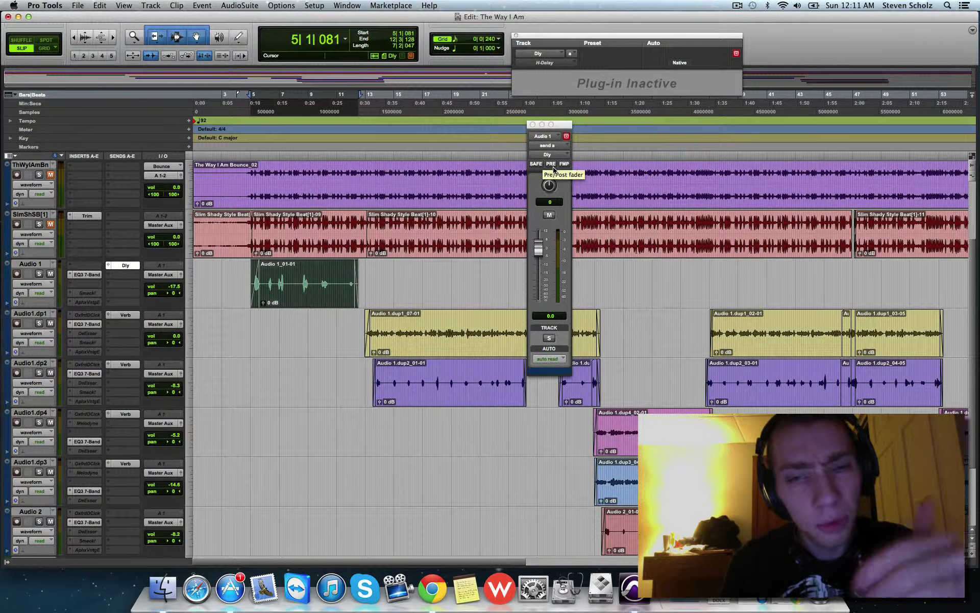
left_click(551, 164)
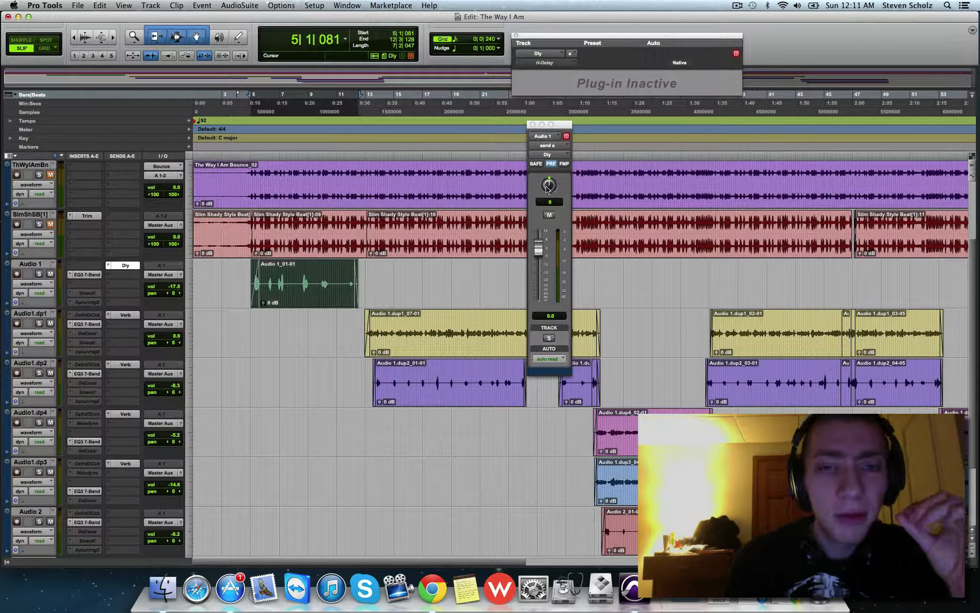
Raise the Audio 1 track volume to -16.9 dB
left_click(177, 288)
left_click_drag(176, 289, 177, 287)
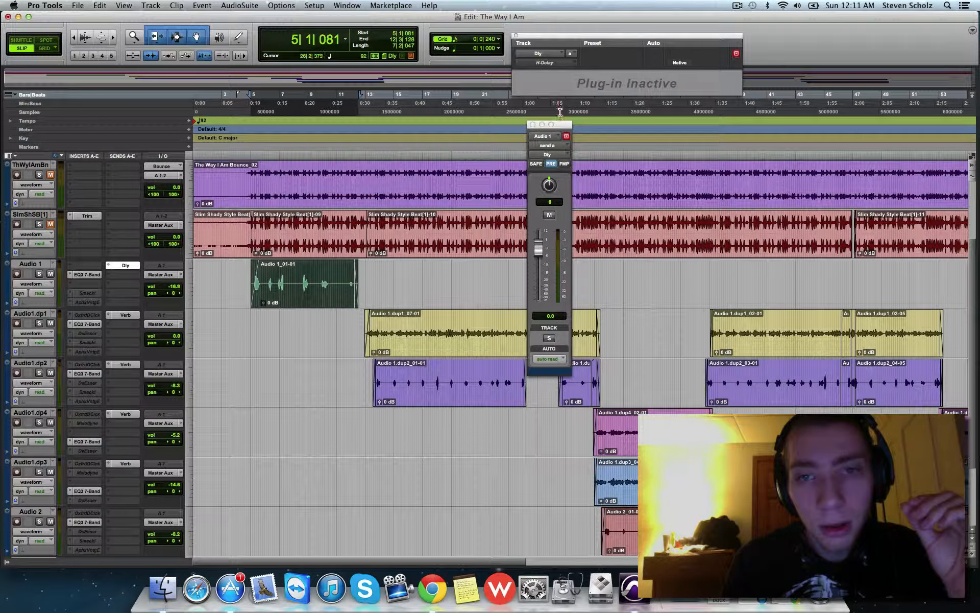
Move Audio 1's send window aside, select the Dly aux track and set its input to the Dly (Stereo) bus
left_click_drag(560, 126, 636, 102)
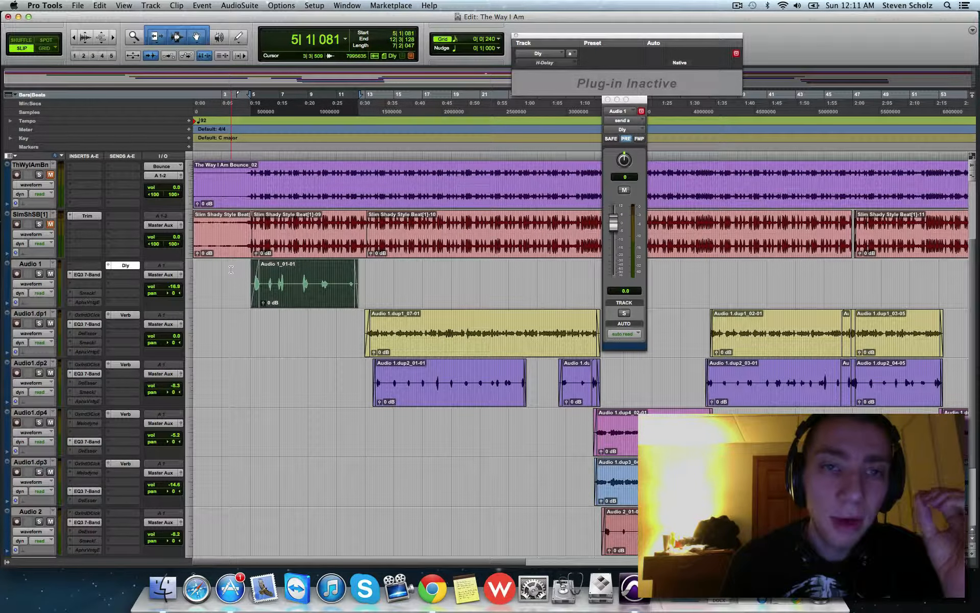
scroll(232, 269, "down", 4)
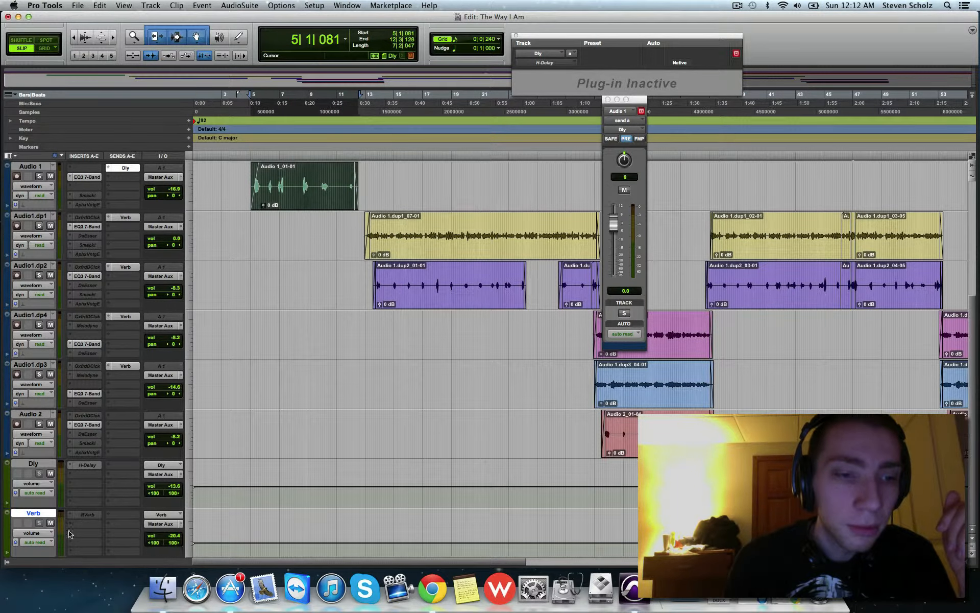
left_click(37, 466)
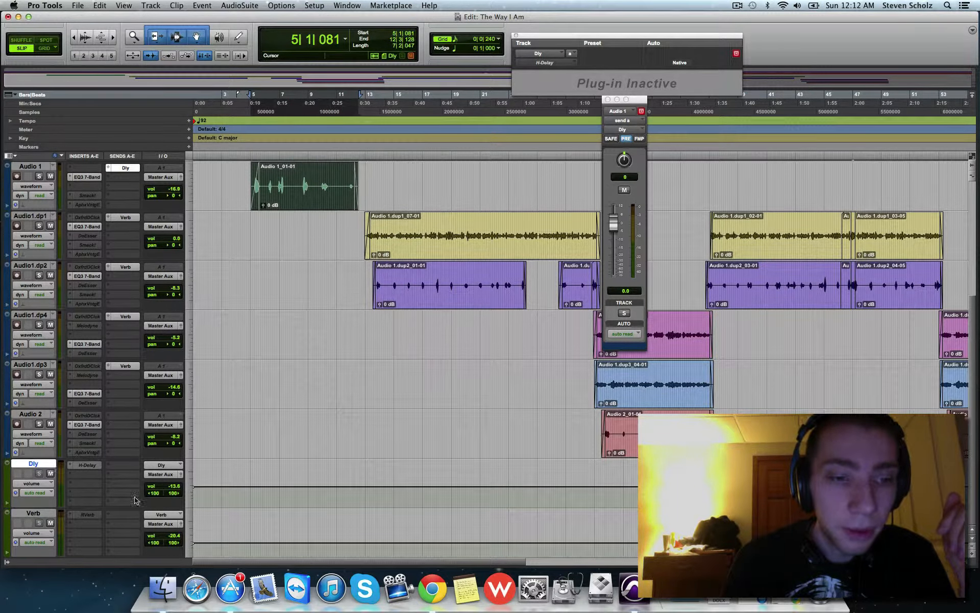
left_click(158, 465)
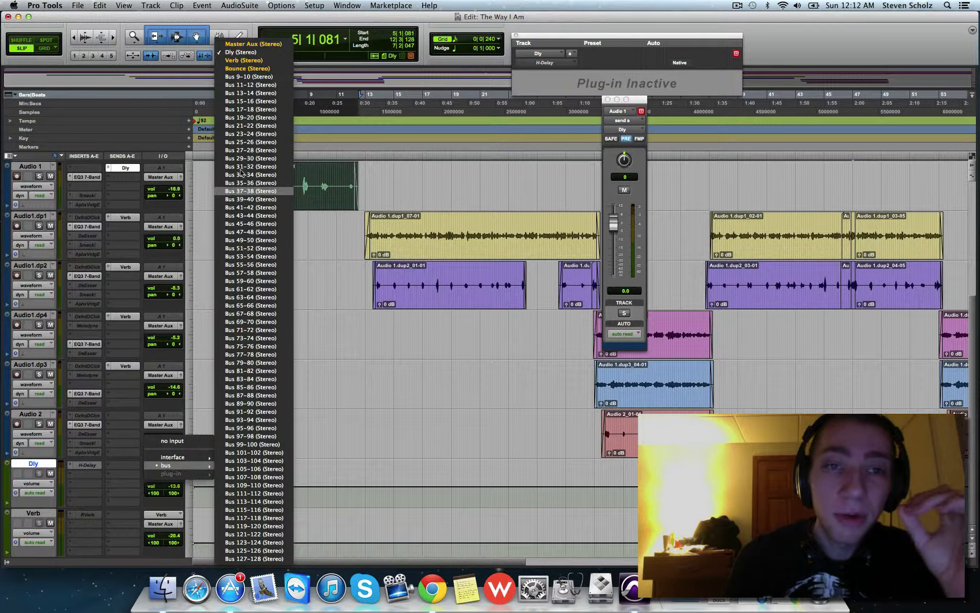
left_click(239, 54)
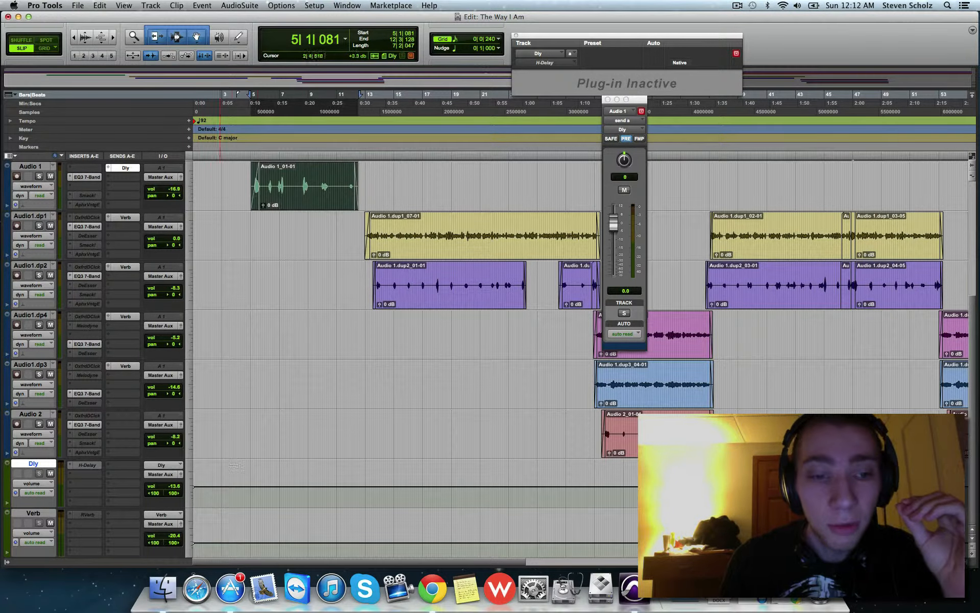
Review the Dly track's available bus and hardware outputs and the routing of the Master Aux track
left_click(157, 475)
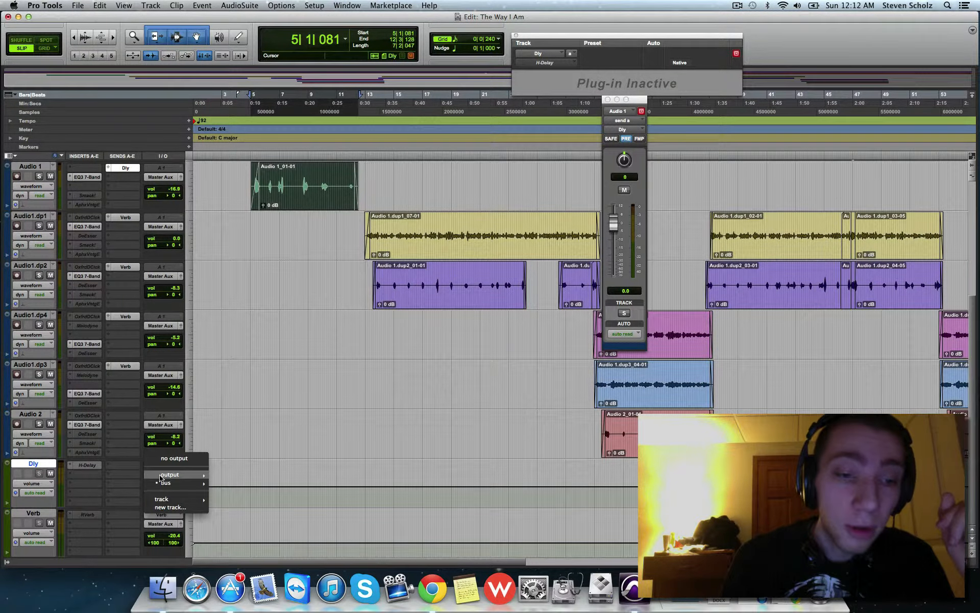
mouse_move(195, 484)
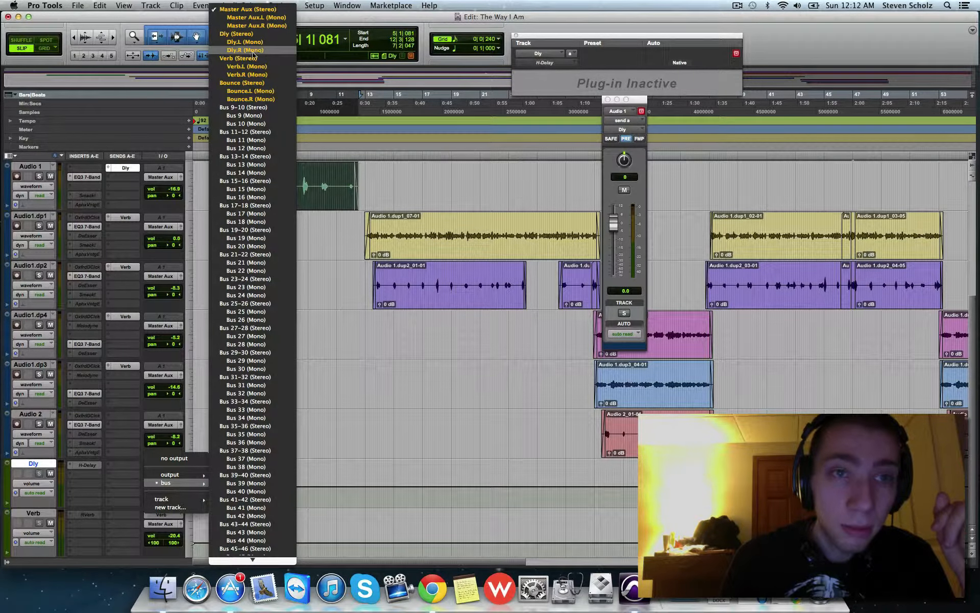
left_click(342, 353)
scroll(219, 405, "up", 5)
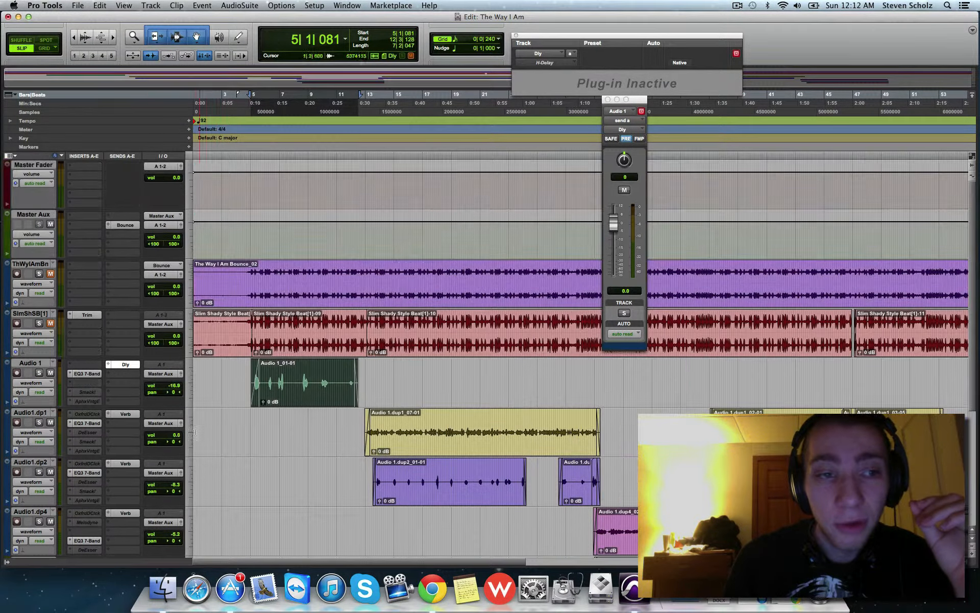
left_click(44, 216)
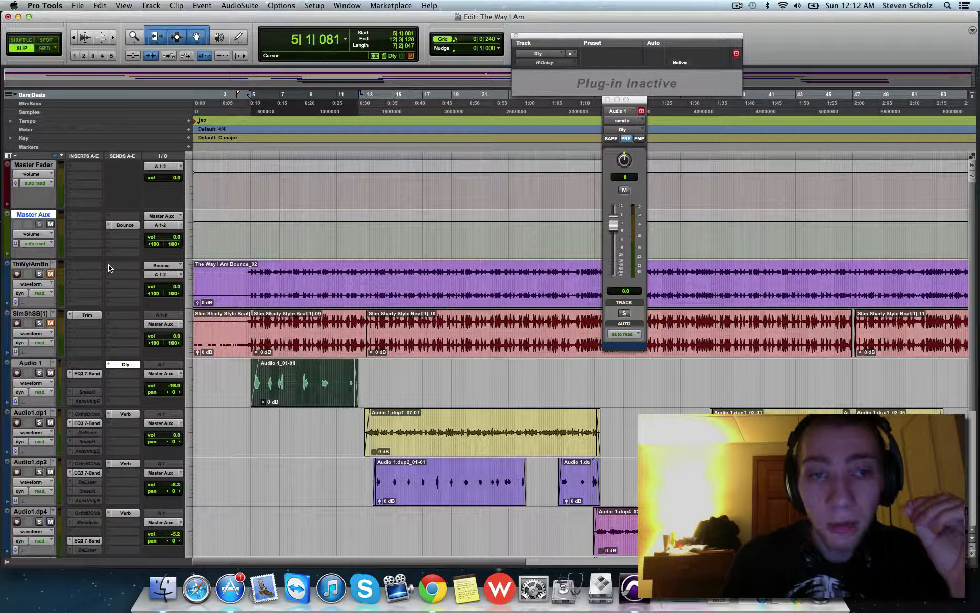
scroll(44, 220, "down", 5)
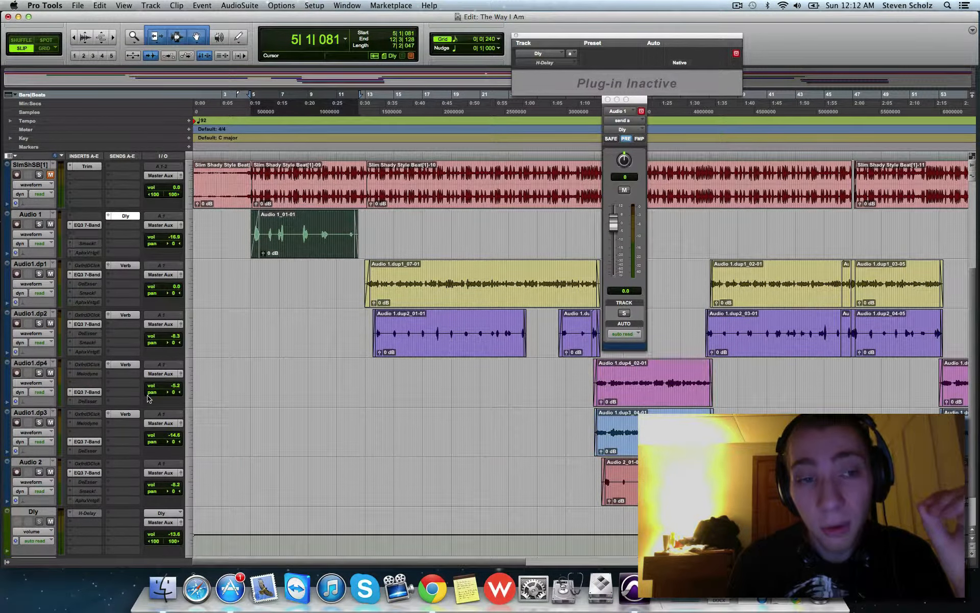
scroll(108, 282, "up", 5)
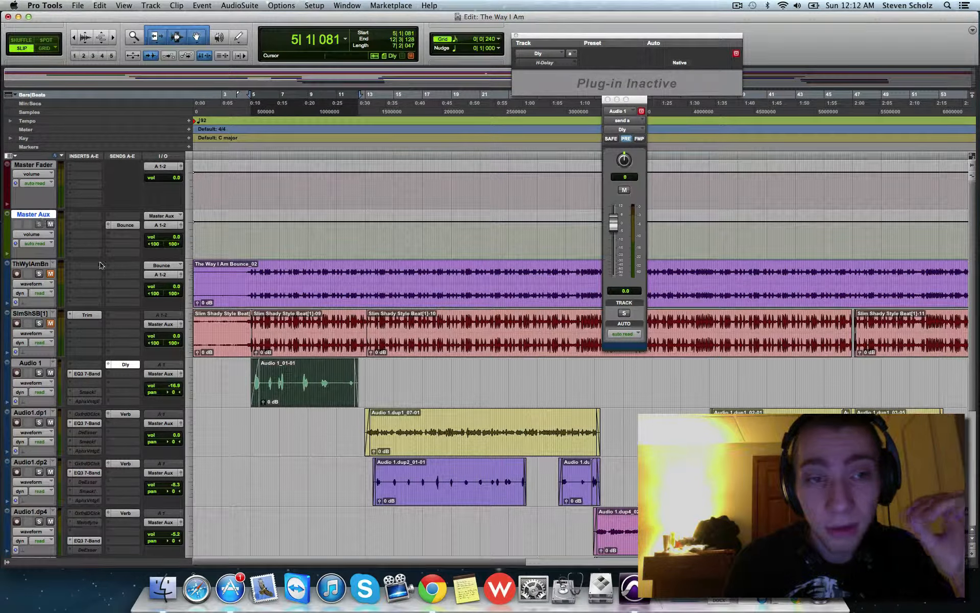
scroll(101, 265, "down", 5)
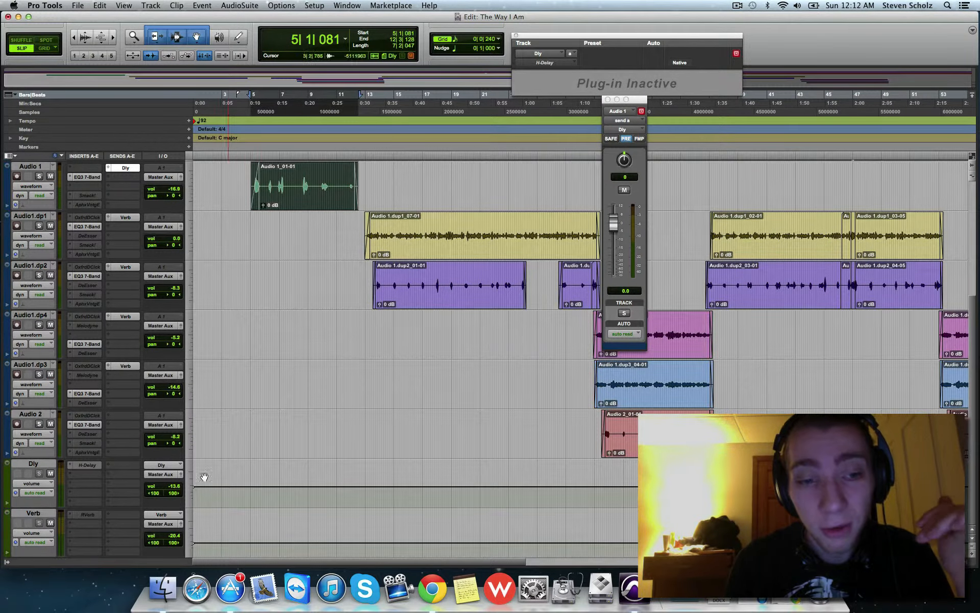
left_click(174, 475)
mouse_move(198, 475)
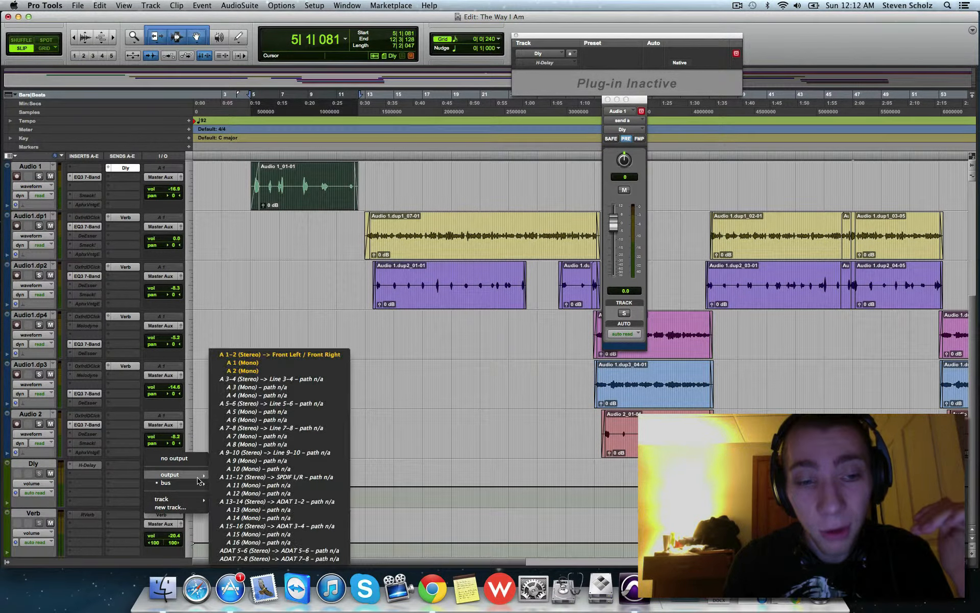
left_click(292, 358)
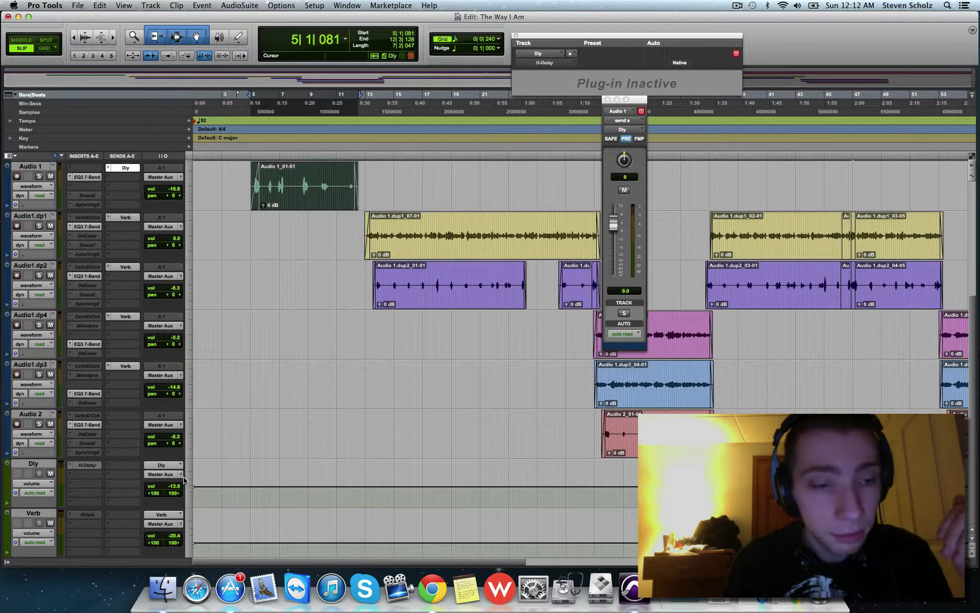
Replace the inactive H-Delay insert on the Dly track with the multichannel Medium Delay II (stereo) plug-in
left_click(70, 467)
mouse_move(135, 425)
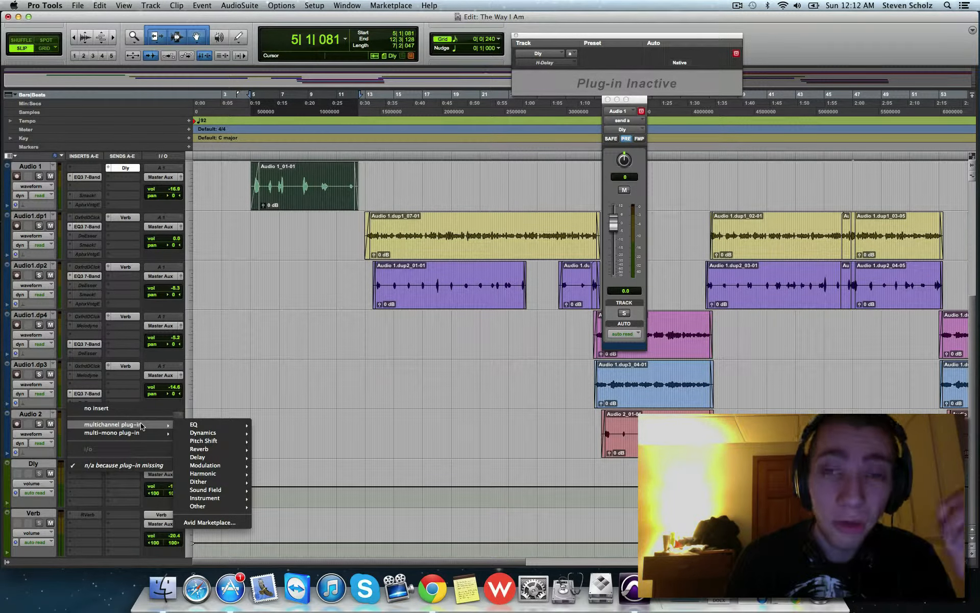
mouse_move(223, 448)
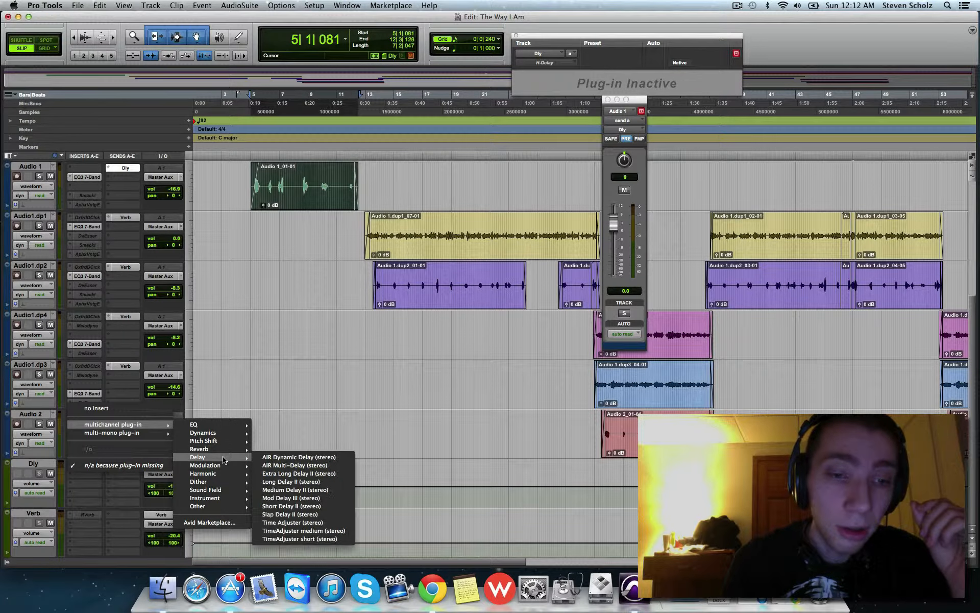
left_click(329, 489)
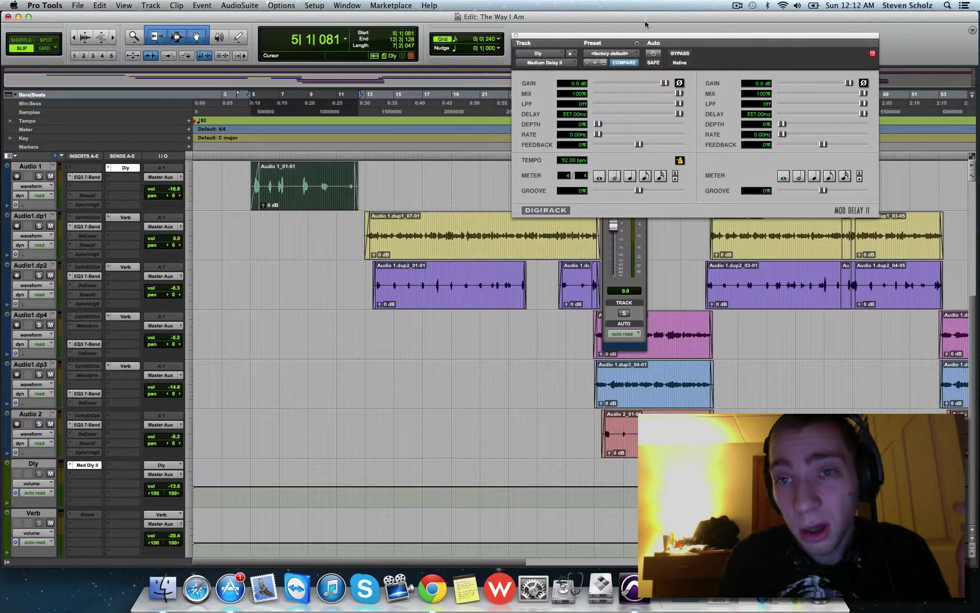
Reposition the Medium Delay II plug-in window and Audio 1's send window so they no longer overlap
left_click_drag(637, 35, 515, 106)
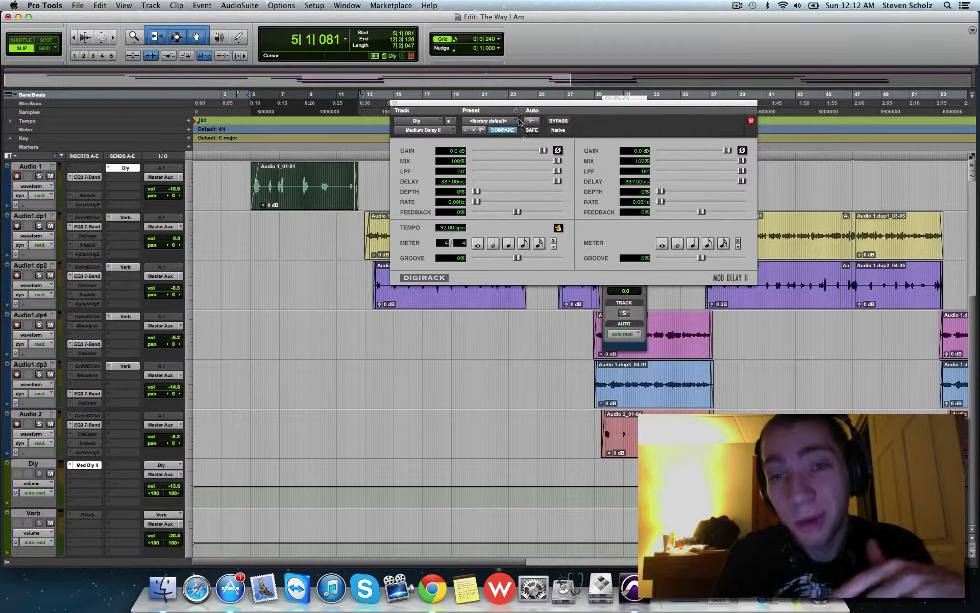
left_click_drag(519, 106, 453, 106)
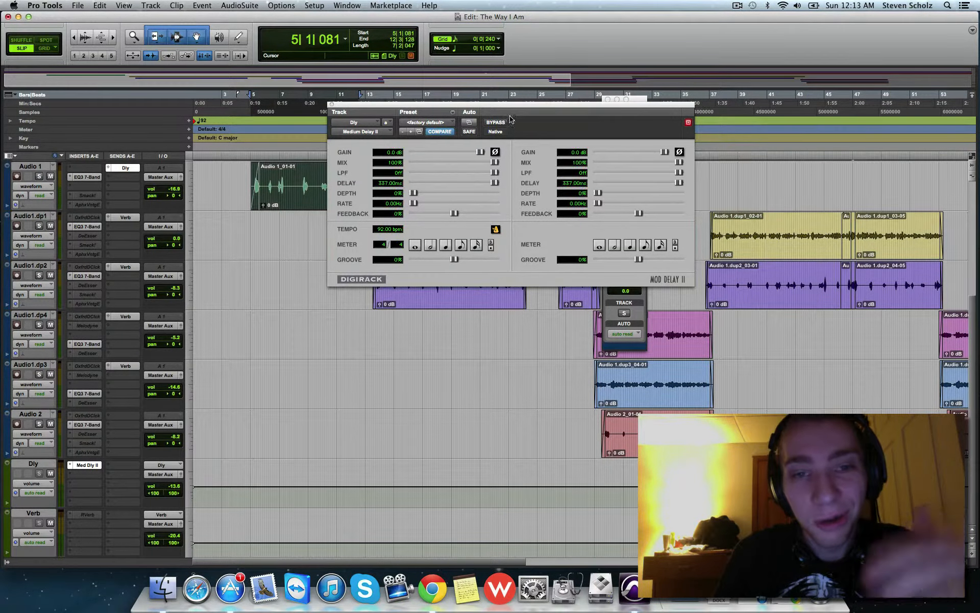
left_click_drag(517, 108, 829, 35)
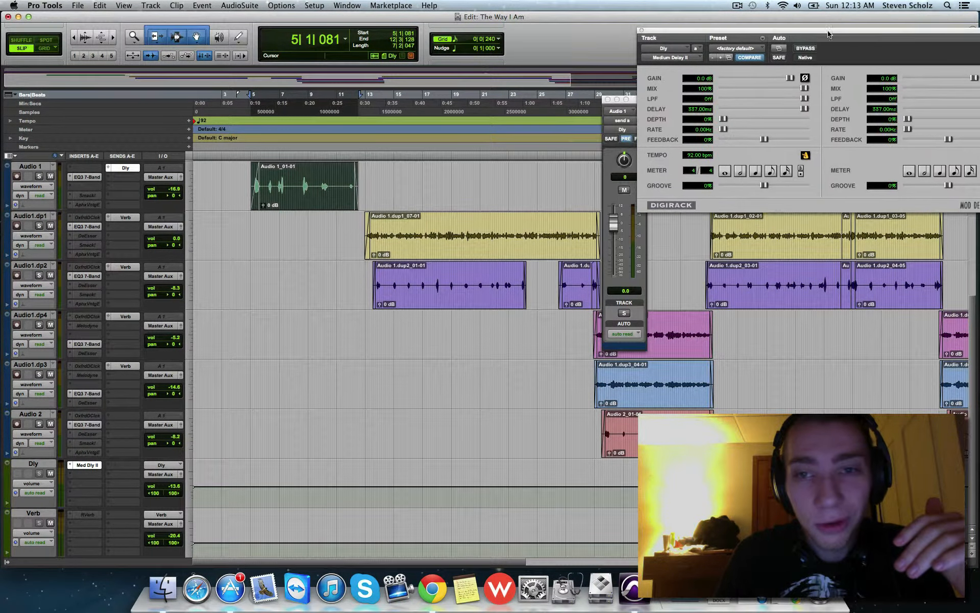
left_click_drag(635, 101, 605, 31)
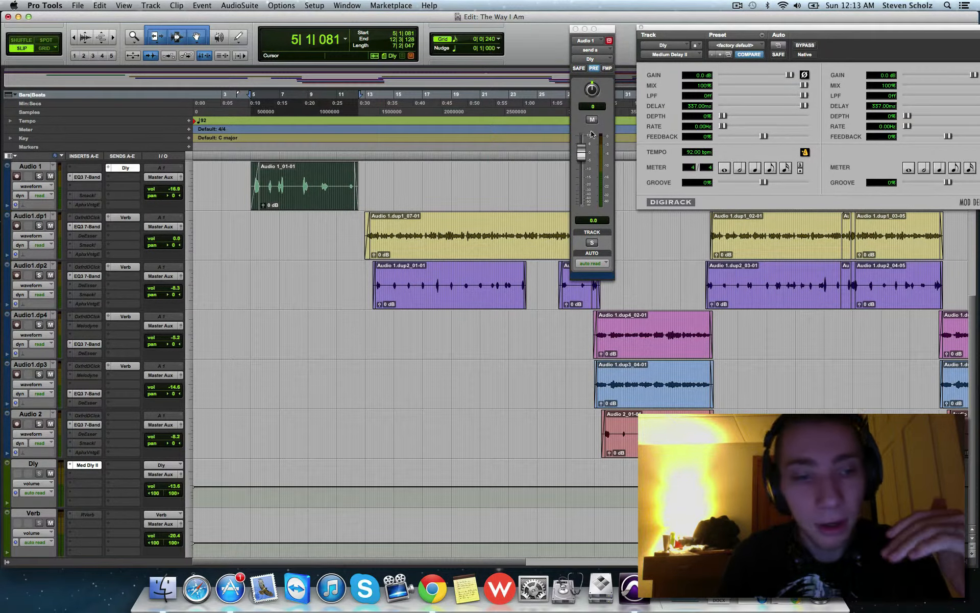
Raise the Dly track's volume to -12.6 dB and keep Audio 1's send fader at 0.0 dB
left_click(177, 490)
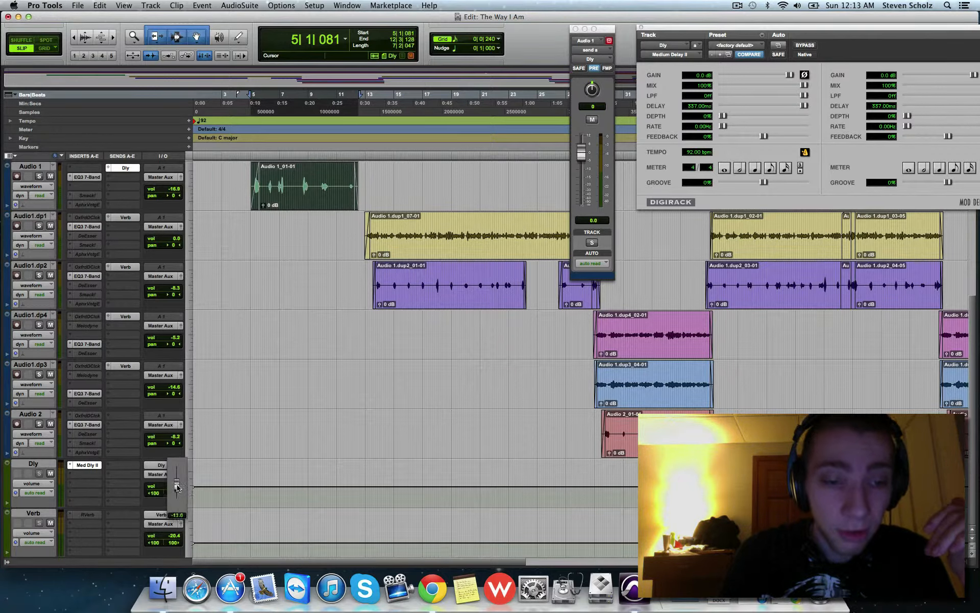
left_click_drag(178, 489, 178, 489)
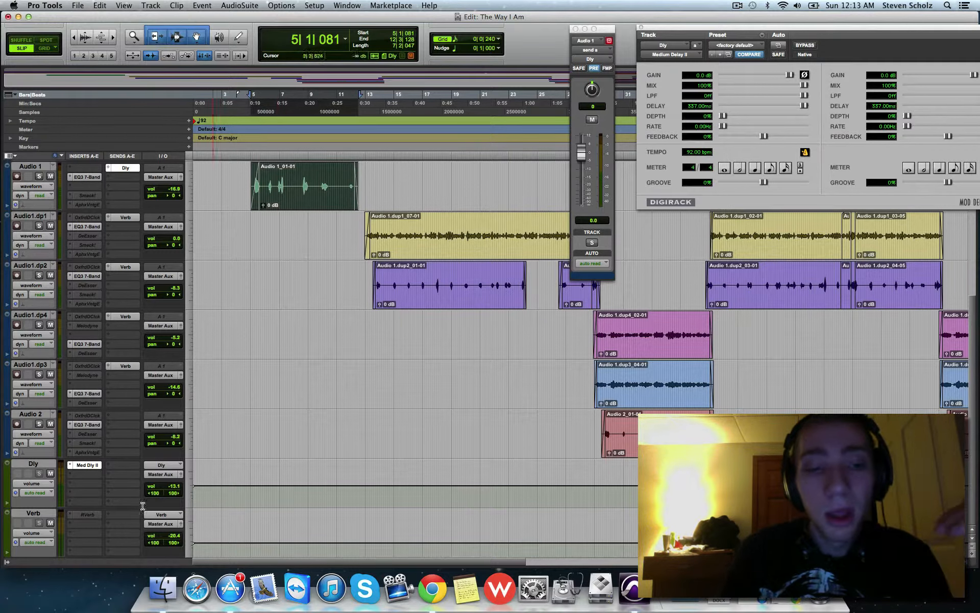
left_click(179, 483)
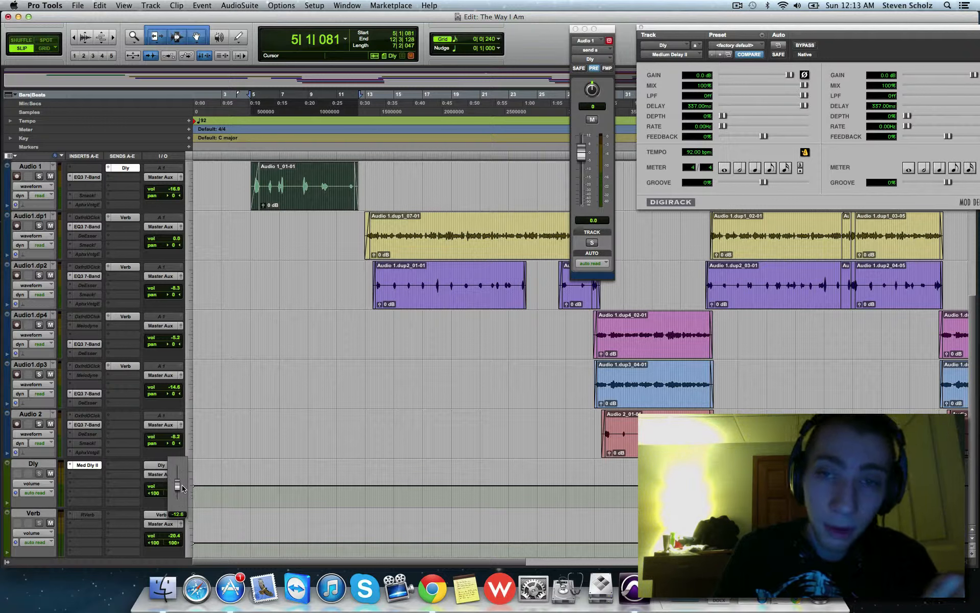
left_click_drag(182, 488, 182, 488)
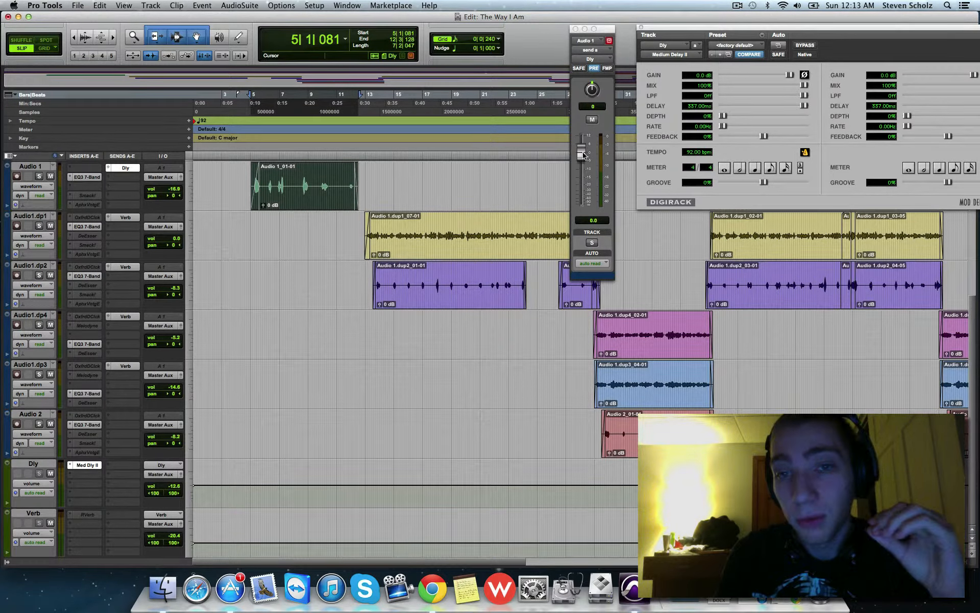
left_click_drag(582, 156, 583, 155)
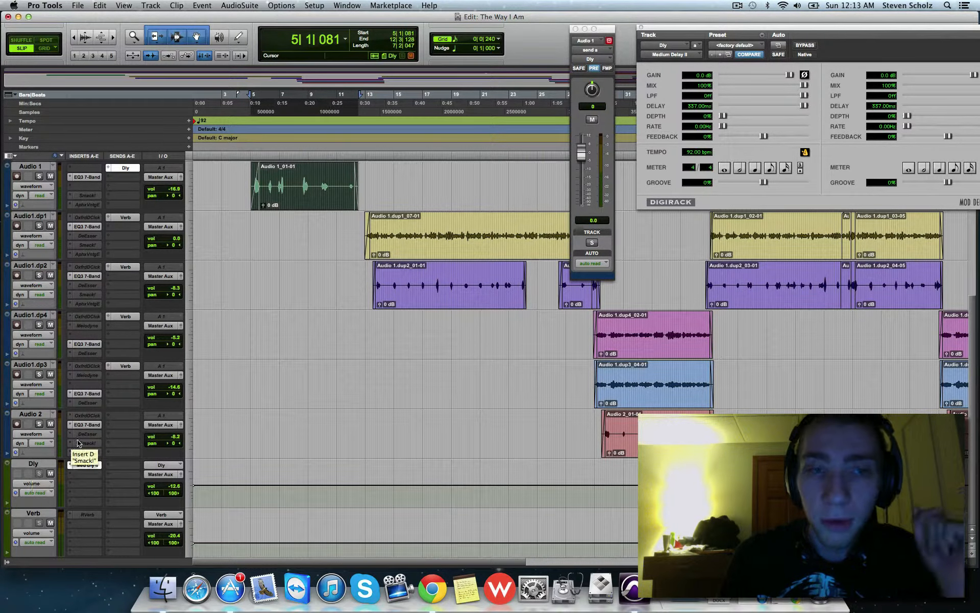
Solo the Audio 1 track and close its Dly send window
scroll(221, 394, "up", 2)
left_click(40, 225)
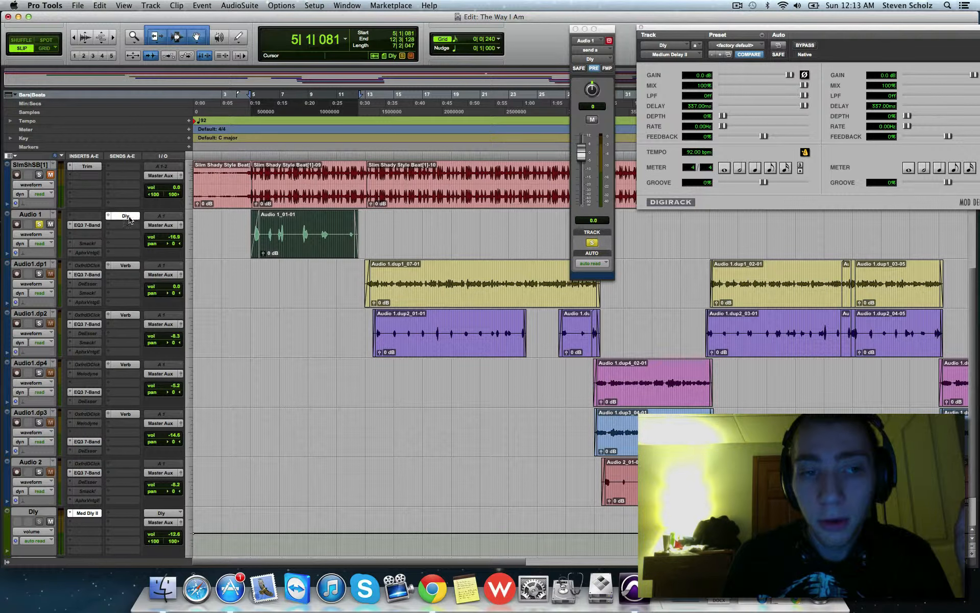
left_click(129, 219)
left_click(136, 222)
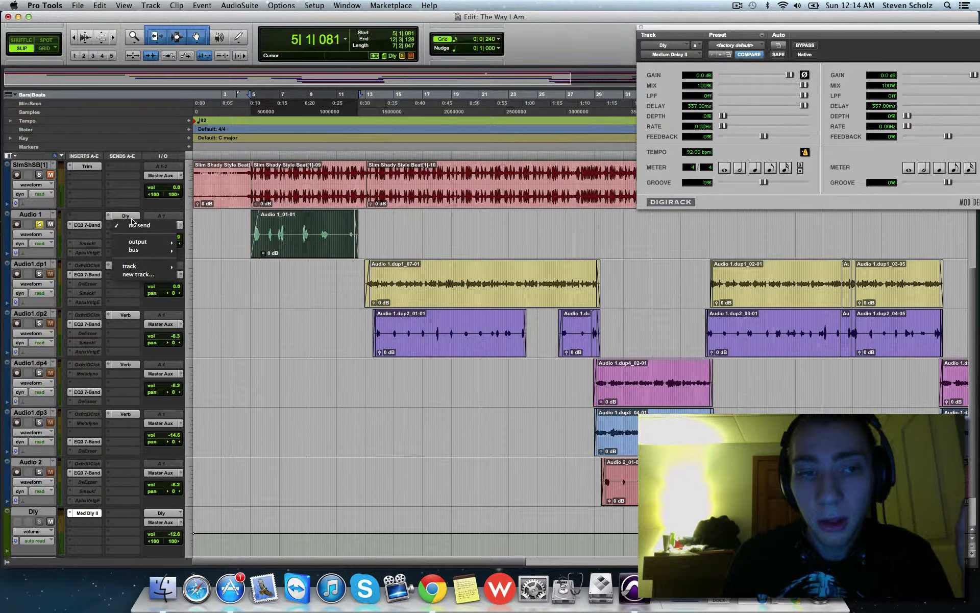
left_click(131, 219)
Select the Dly aux track and take the Audio 1 track out of solo
scroll(49, 242, "down", 2)
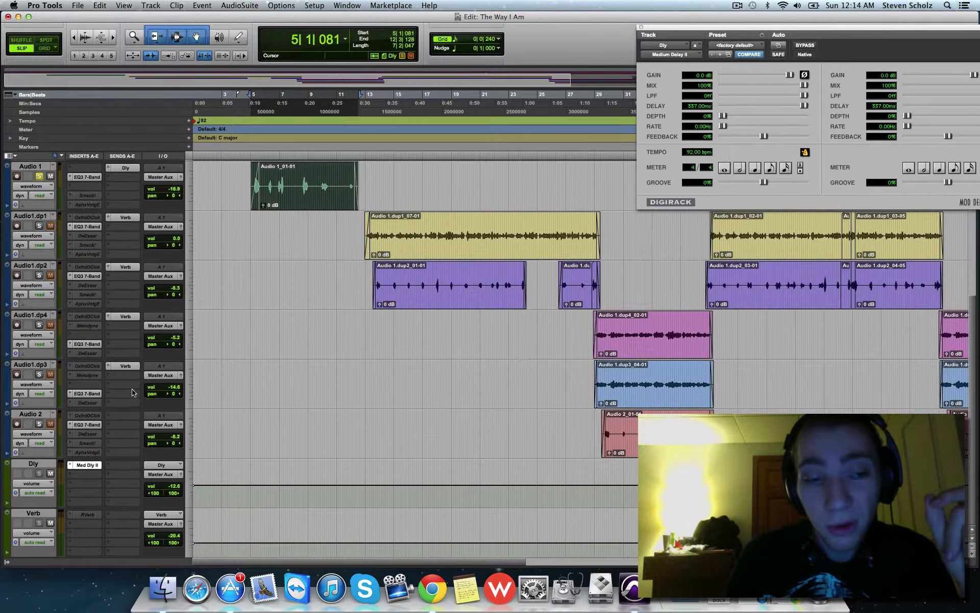
left_click(27, 466)
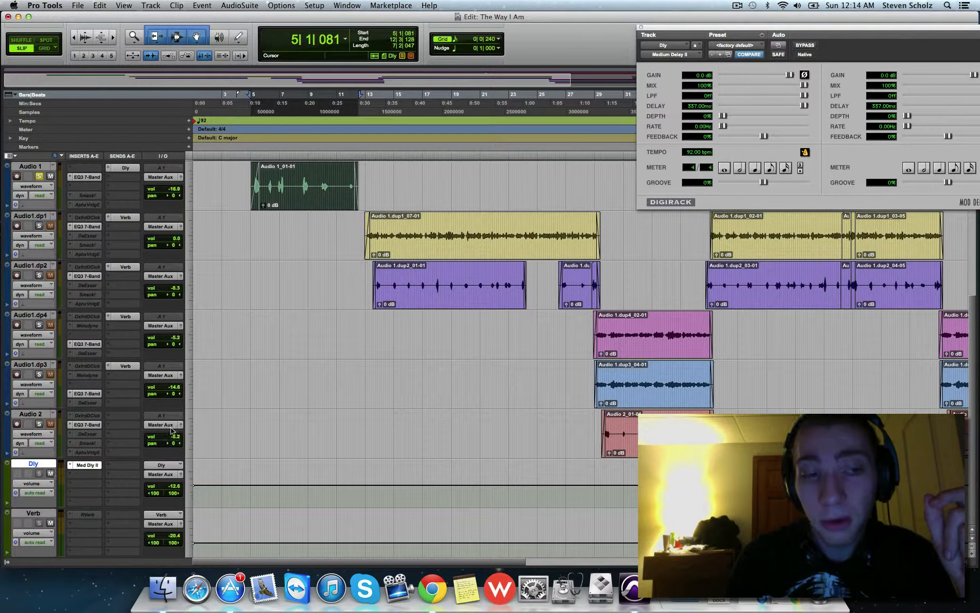
scroll(60, 251, "up", 3)
left_click(39, 274)
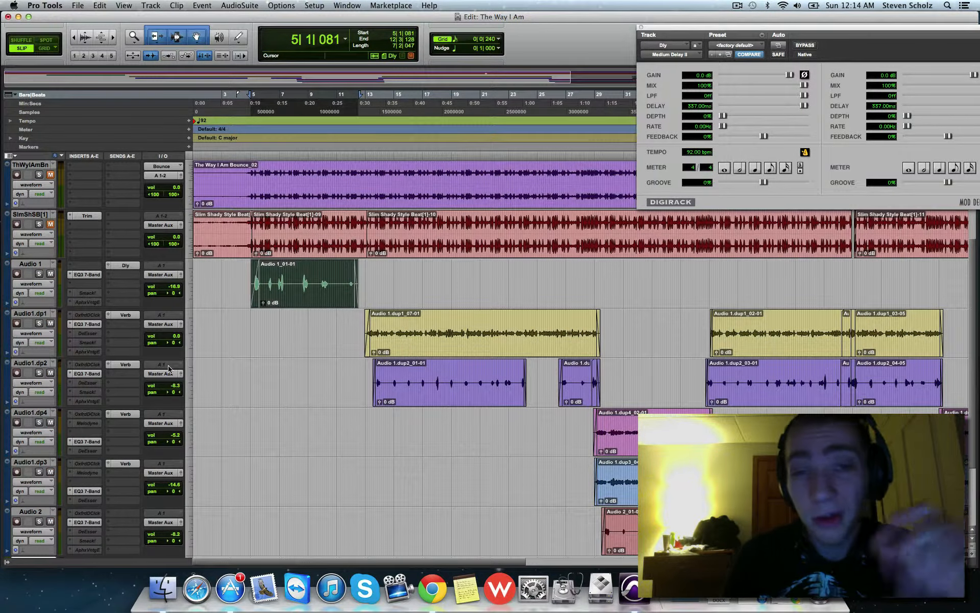
Move the Medium Delay II plug-in window so that all its controls are fully on screen
scroll(168, 368, "down", 3)
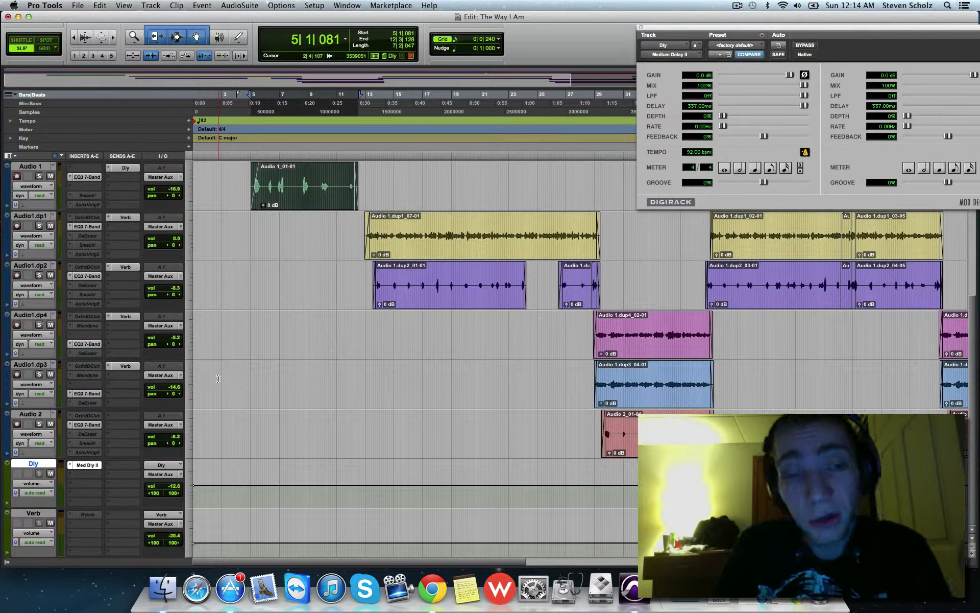
scroll(219, 378, "up", 3)
scroll(285, 407, "down", 3)
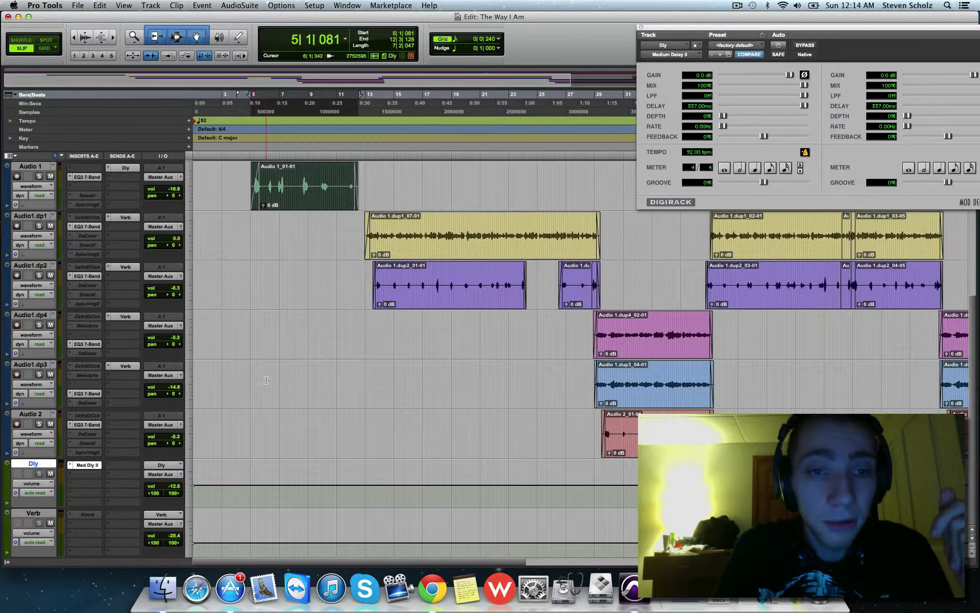
scroll(254, 383, "up", 2)
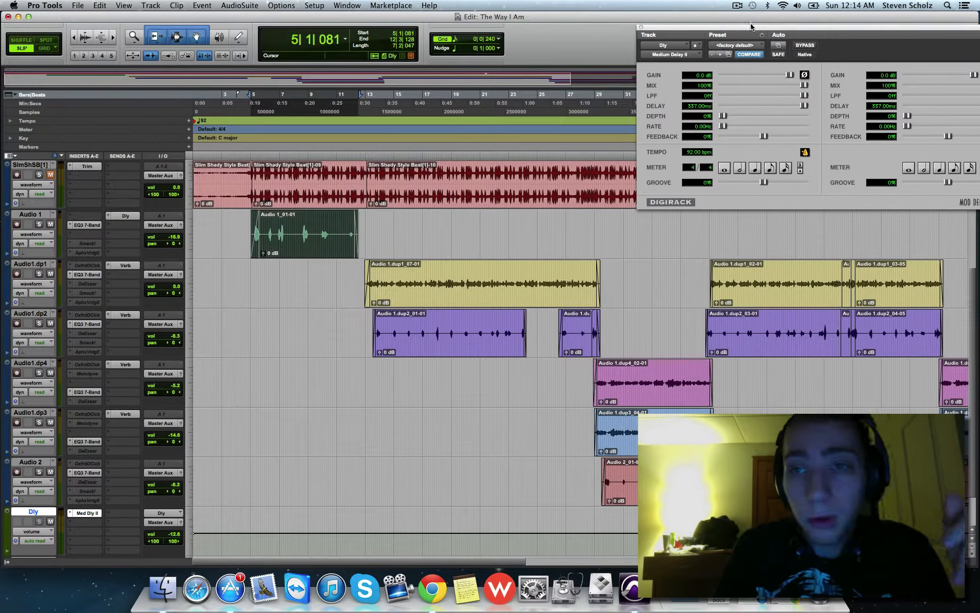
left_click_drag(750, 27, 663, 70)
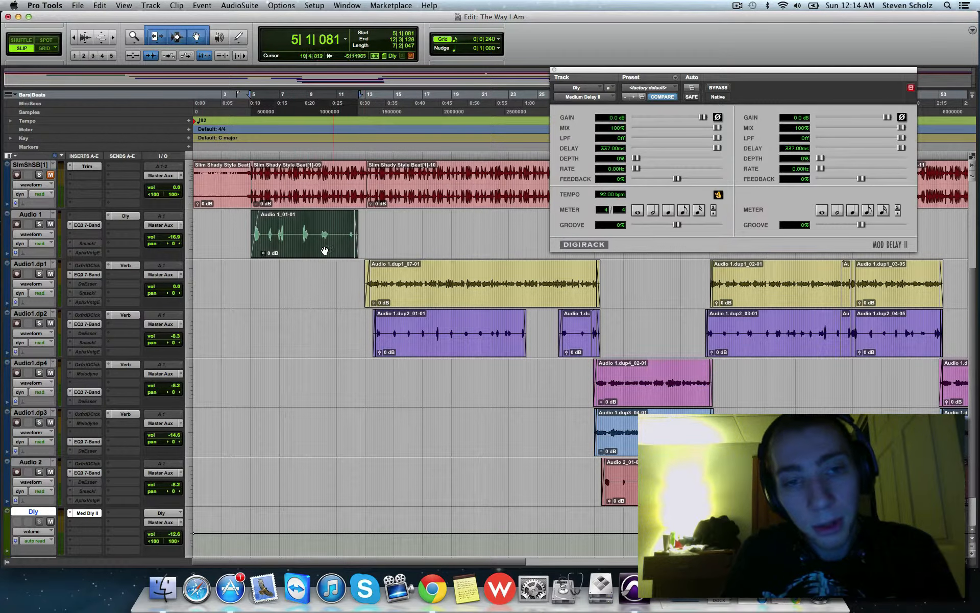
Play the Audio 1 section with the delay and open the track's Dly send window during playback
key("space")
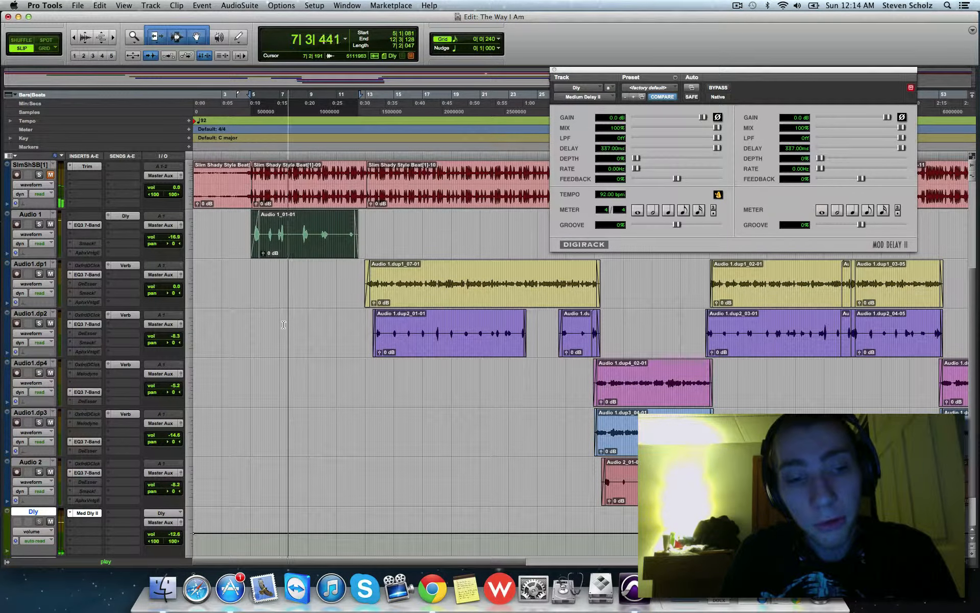
left_click(125, 216)
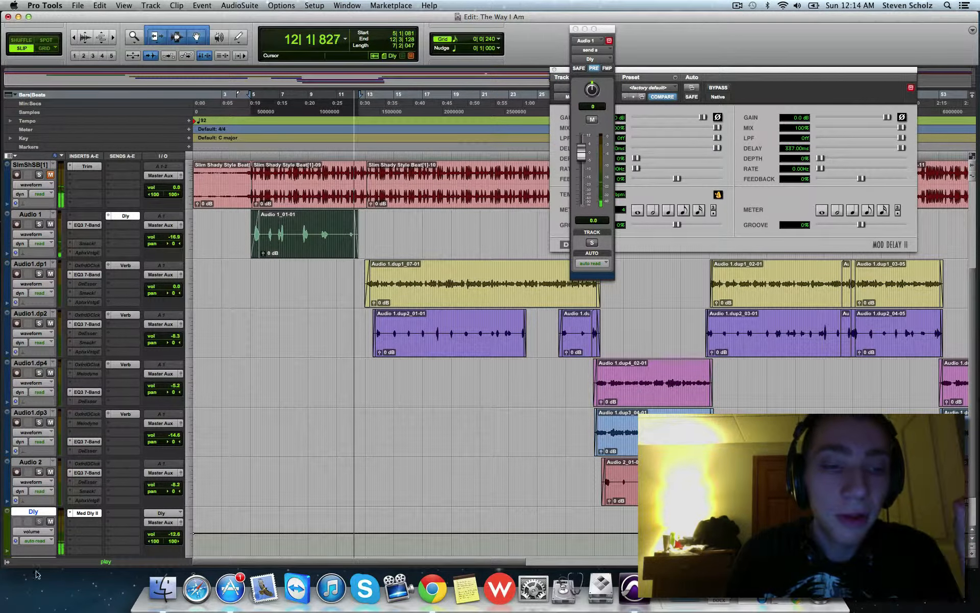
key("space")
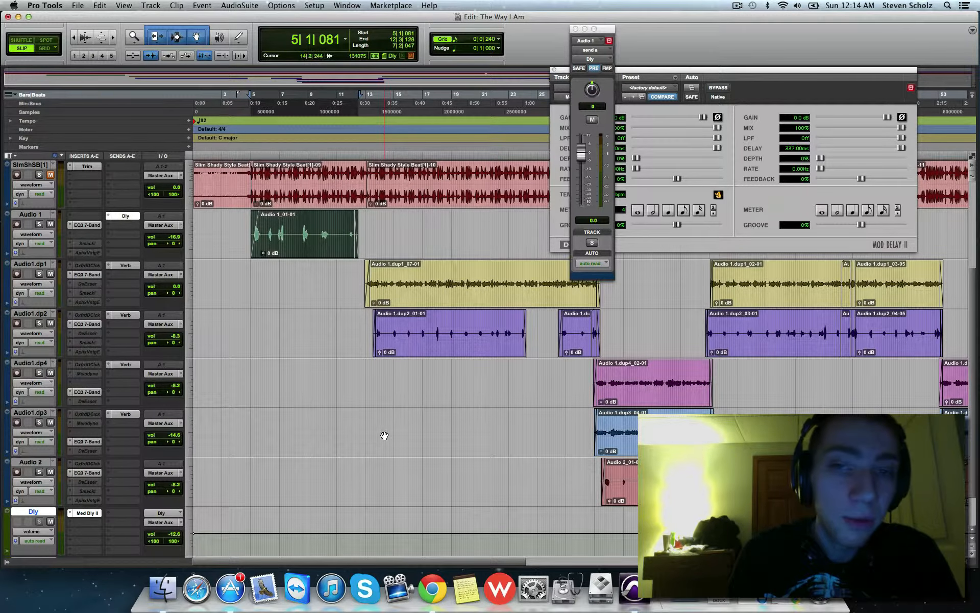
During playback, lower Audio 1's Dly send to -5.2 dB and raise the Dly track's volume to -0.4 dB
key("space")
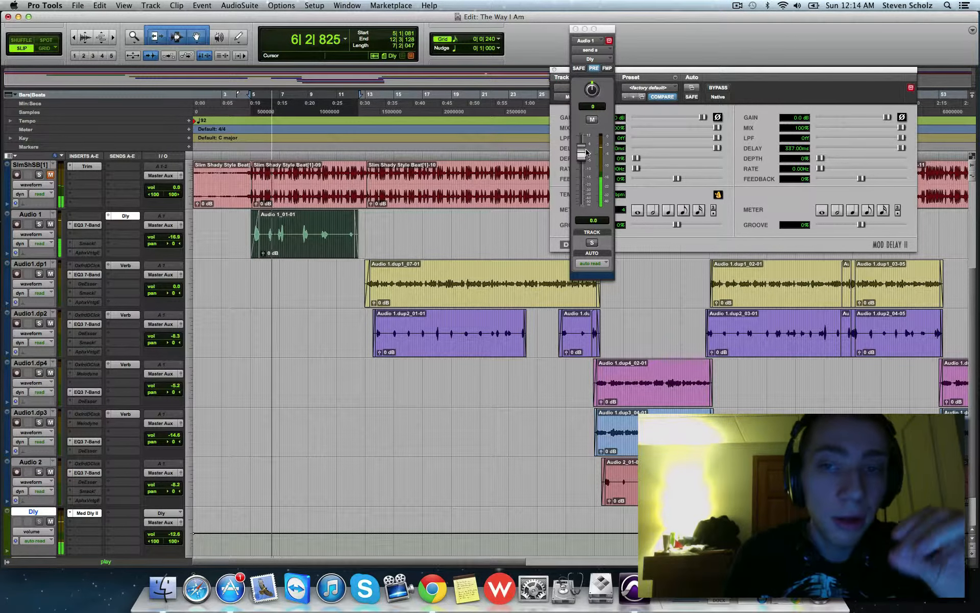
left_click_drag(586, 151, 583, 162)
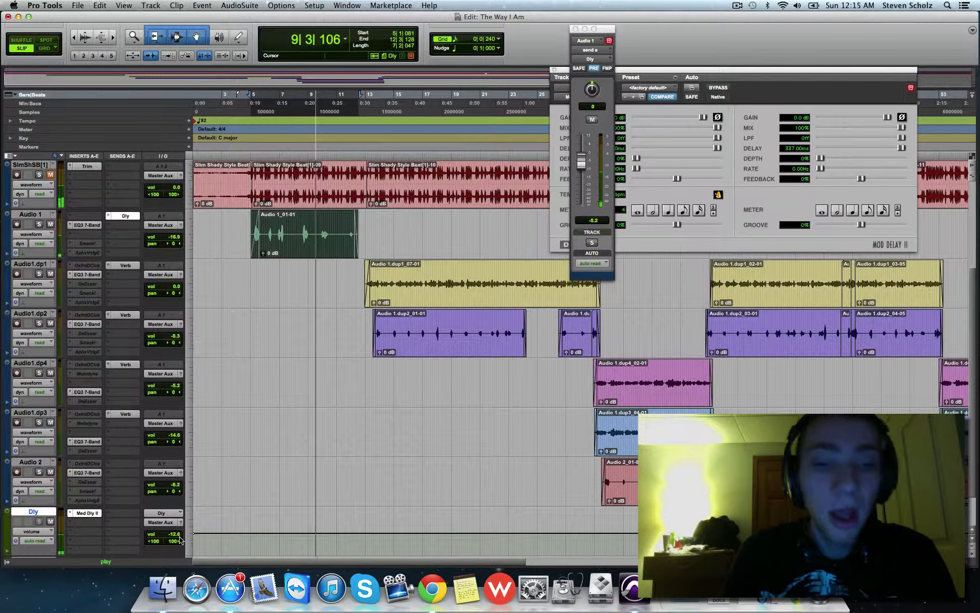
left_click_drag(175, 534, 179, 533)
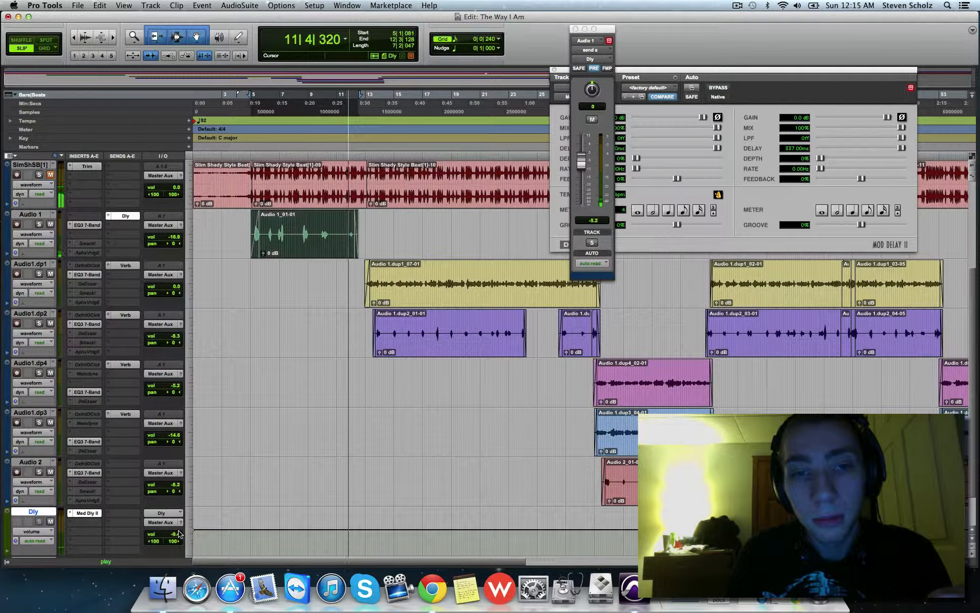
key("space")
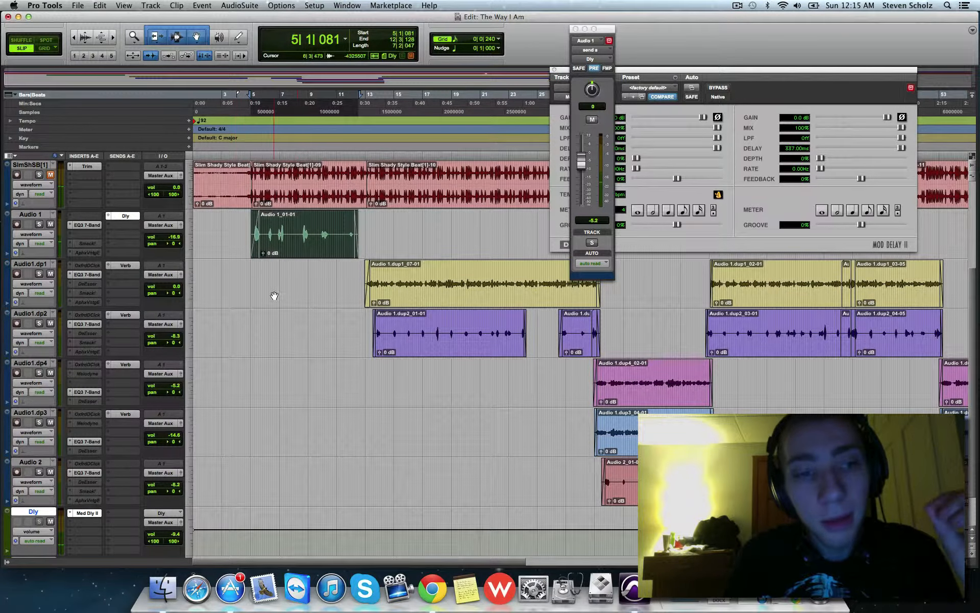
scroll(316, 306, "down", 1)
scroll(366, 319, "up", 1)
scroll(356, 325, "down", 1)
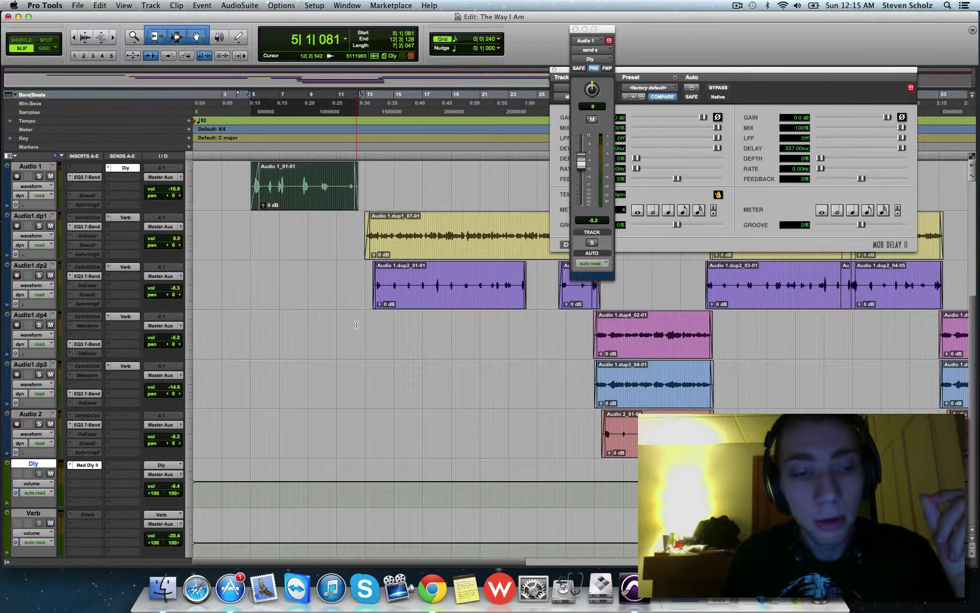
scroll(119, 226, "up", 1)
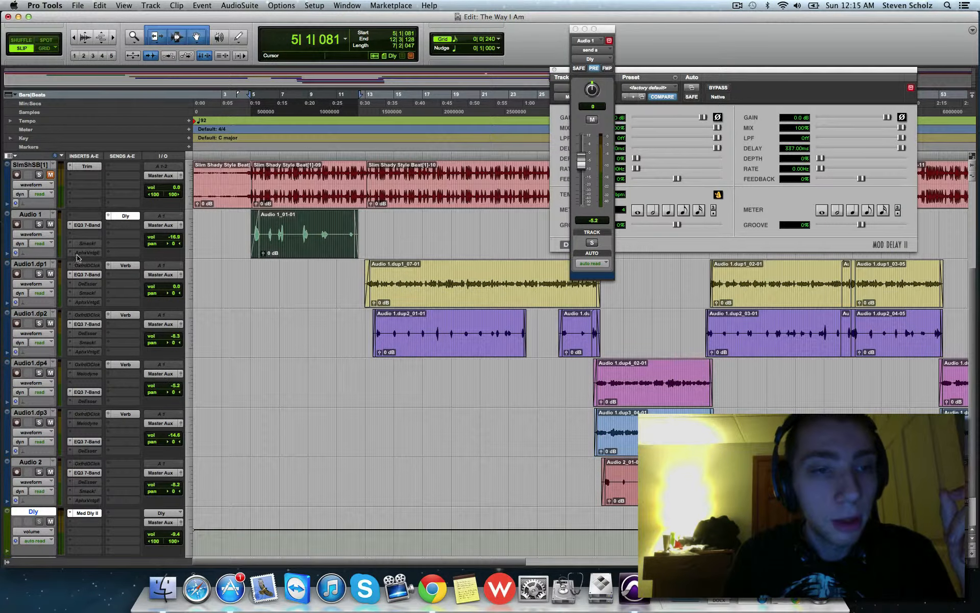
left_click(119, 225)
mouse_move(146, 253)
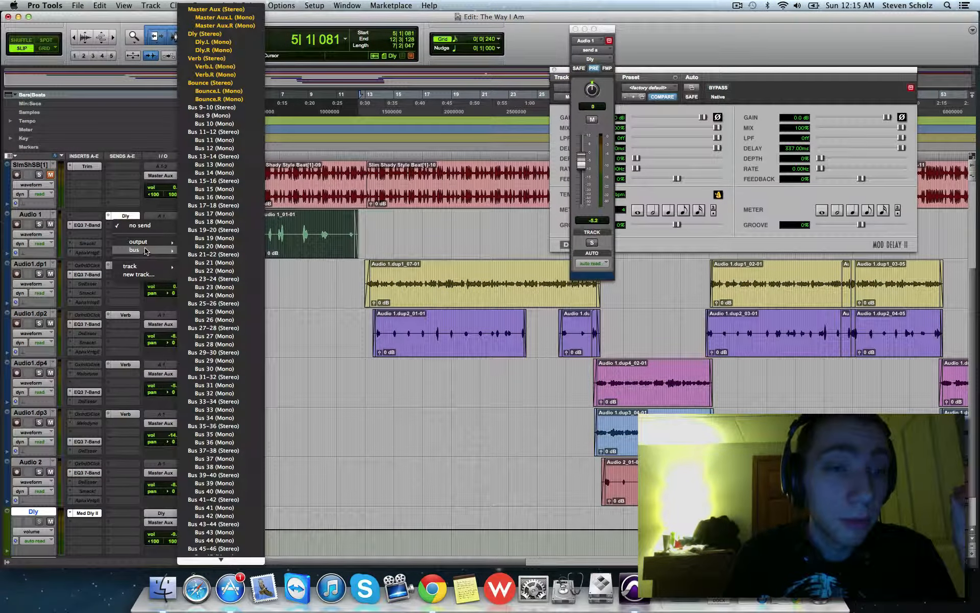
left_click(323, 309)
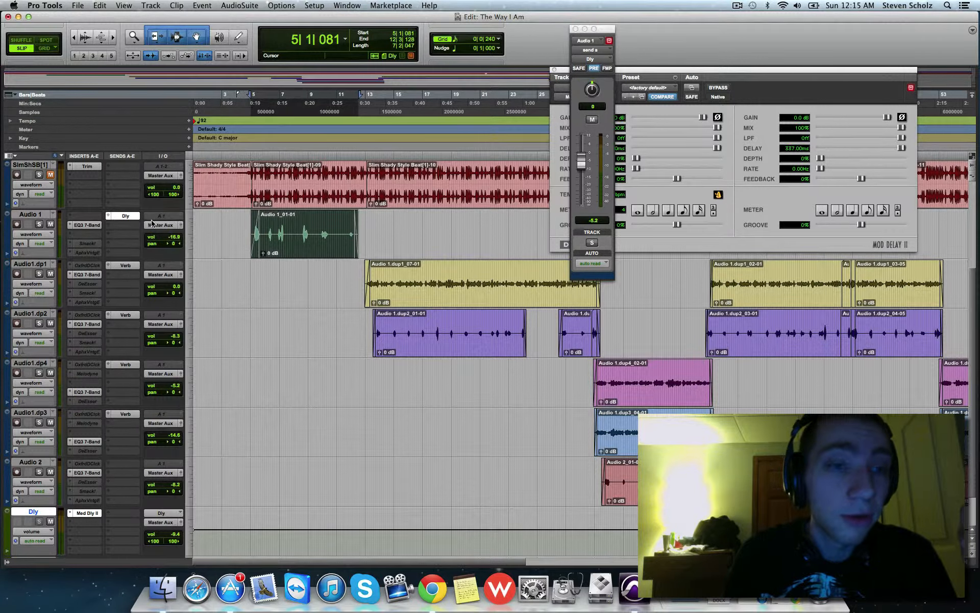
Assign Audio 1's second send to the Verb (Stereo) bus and set it to pre-fader at 0.0 dB
left_click(119, 227)
mouse_move(146, 250)
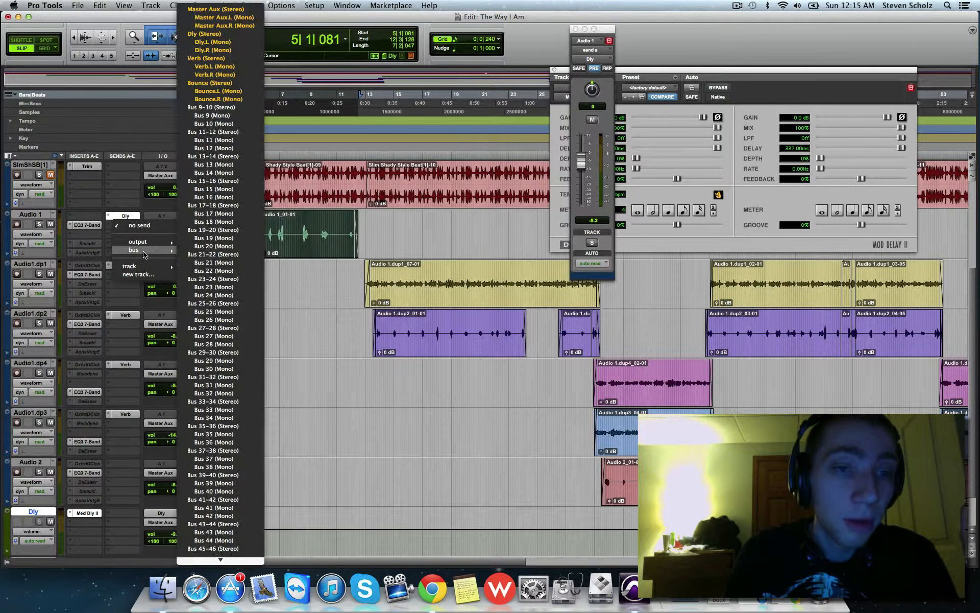
left_click(228, 59)
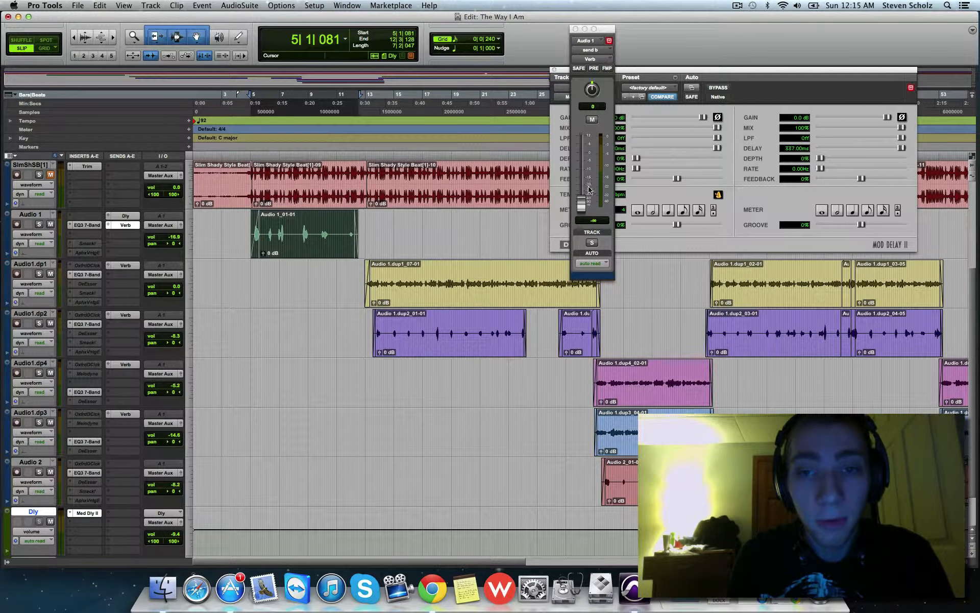
left_click_drag(581, 207, 608, 147)
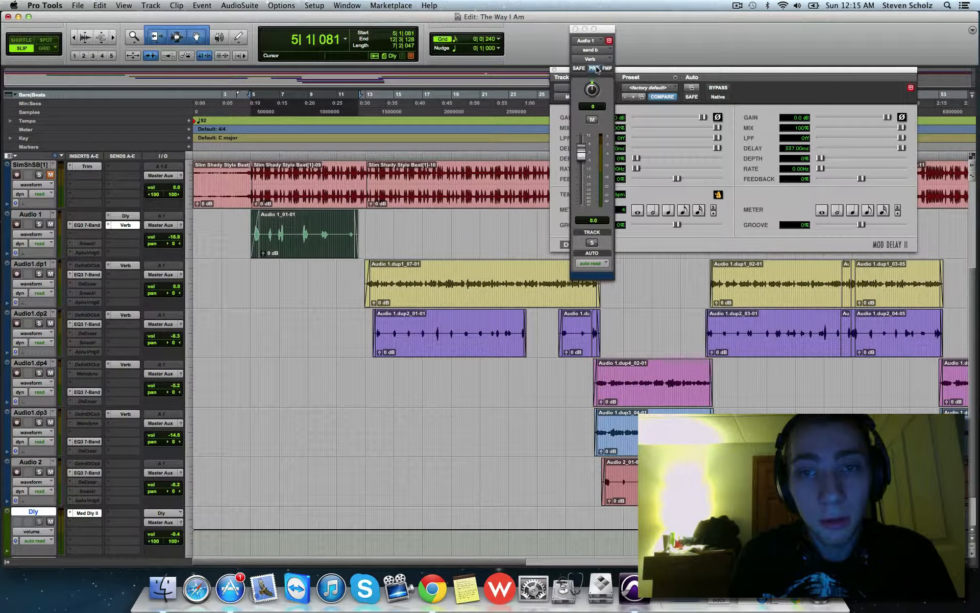
left_click_drag(599, 26, 563, 23)
Select the Verb aux track, open its RVerb plug-in window and move it clear of the send window
scroll(183, 253, "down", 2)
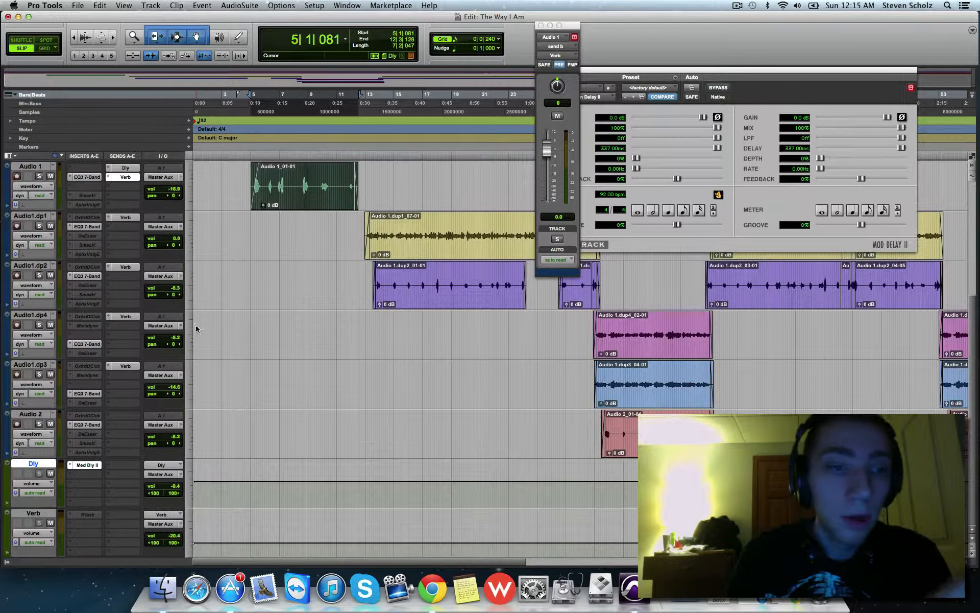
left_click(32, 514)
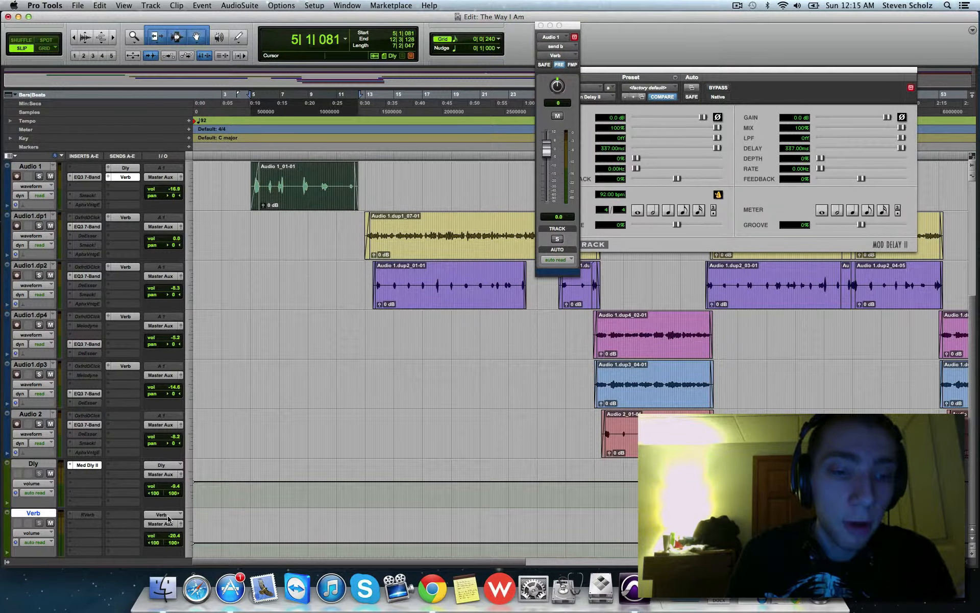
left_click(85, 515)
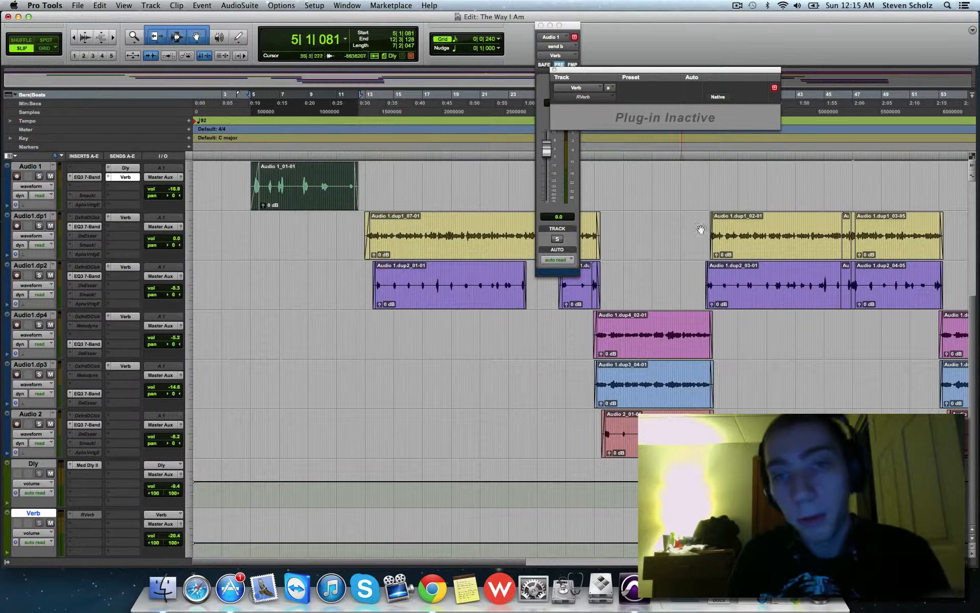
left_click_drag(608, 72, 698, 70)
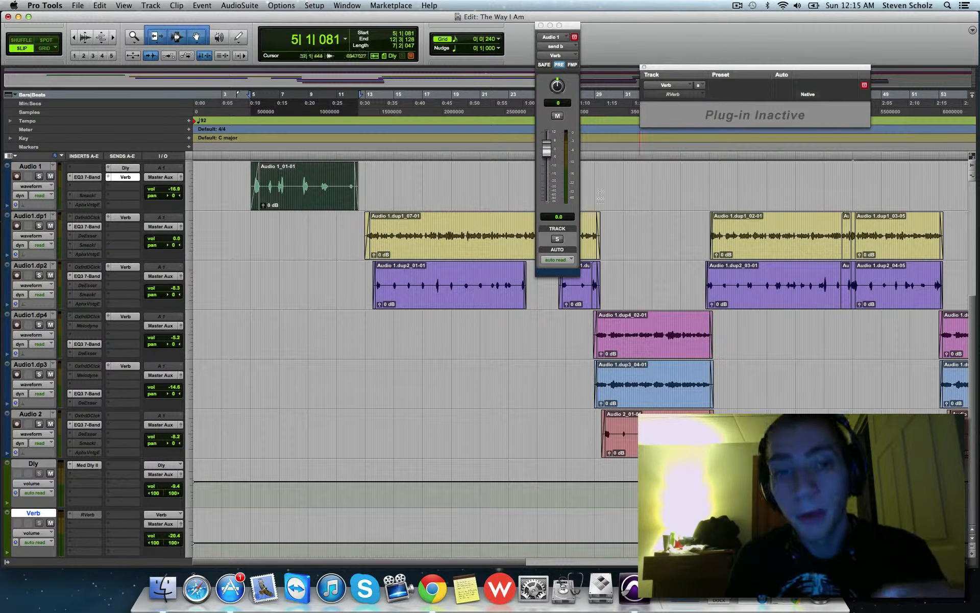
scroll(418, 301, "up", 2)
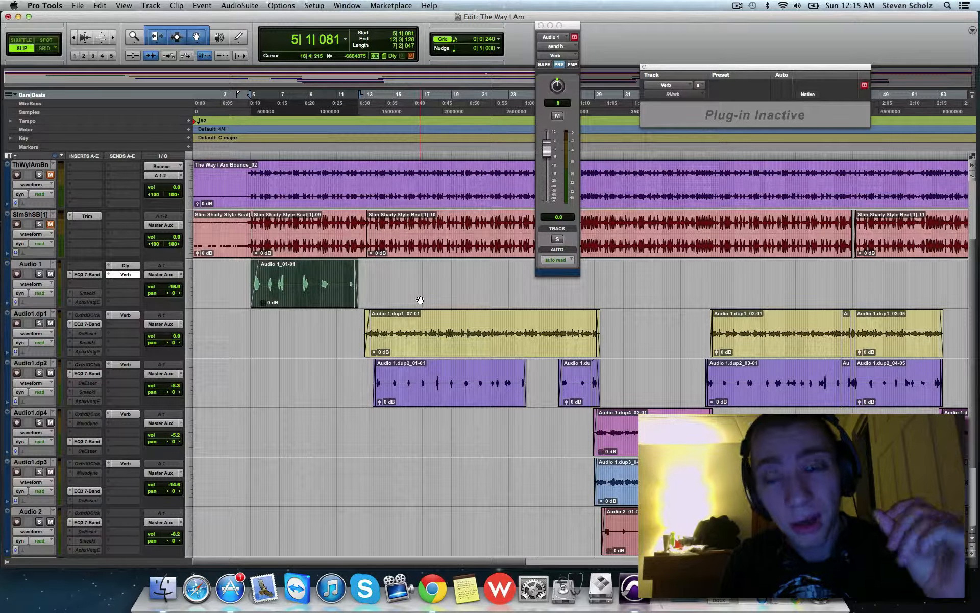
scroll(420, 300, "down", 1)
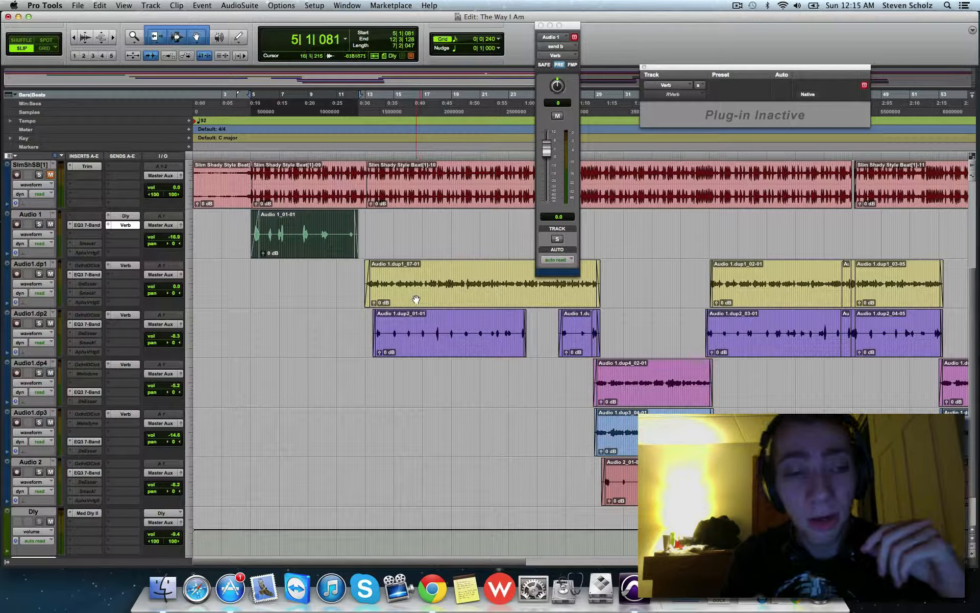
scroll(387, 312, "down", 1)
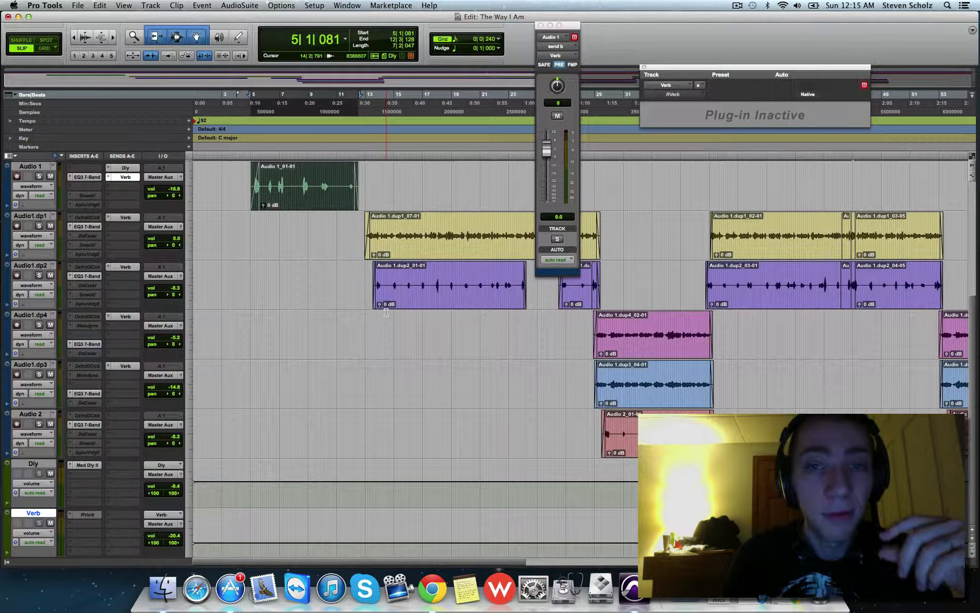